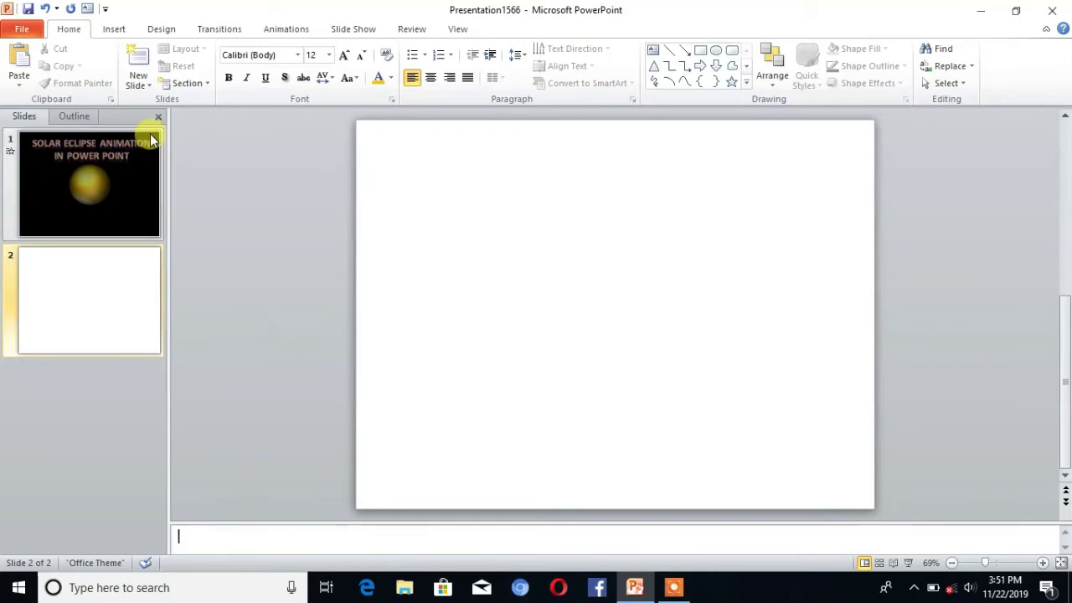
# Draw an oval circle on slide two and nudge it slightly upward
pyautogui.click(111, 30)
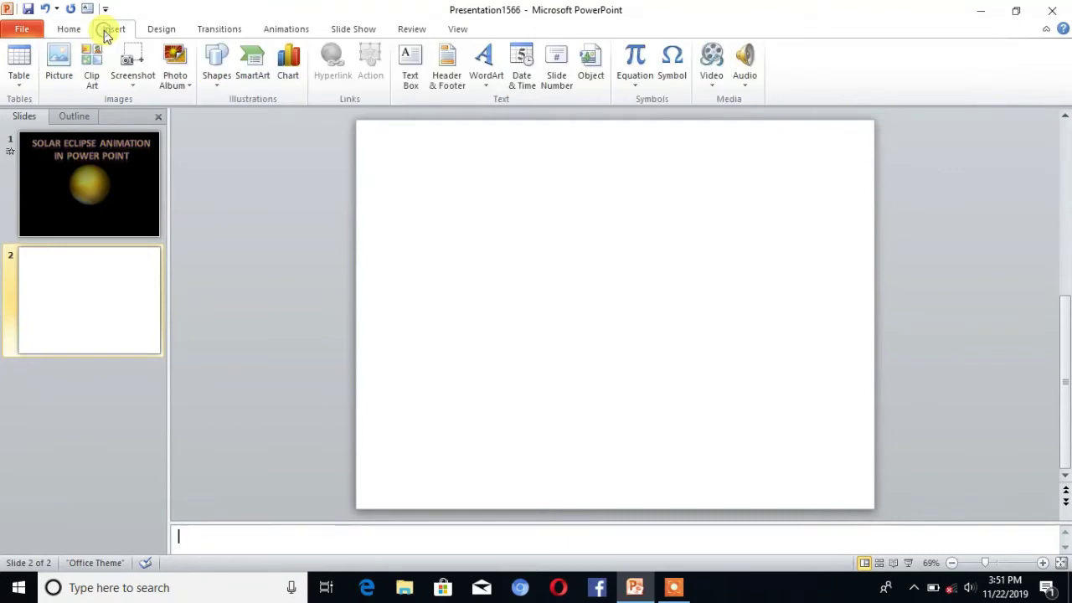
pyautogui.click(220, 82)
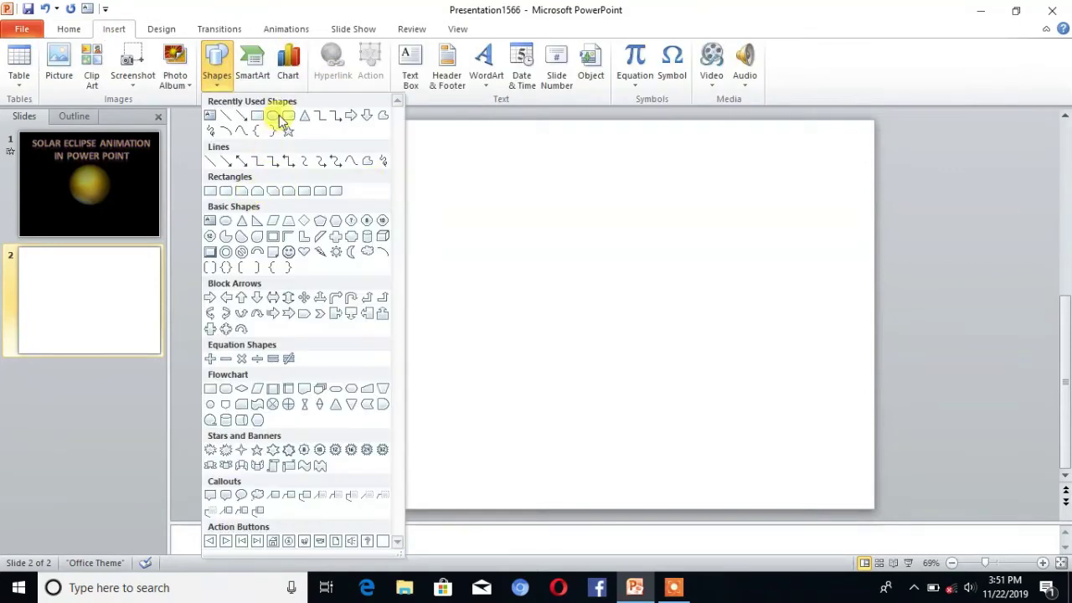
pyautogui.click(274, 115)
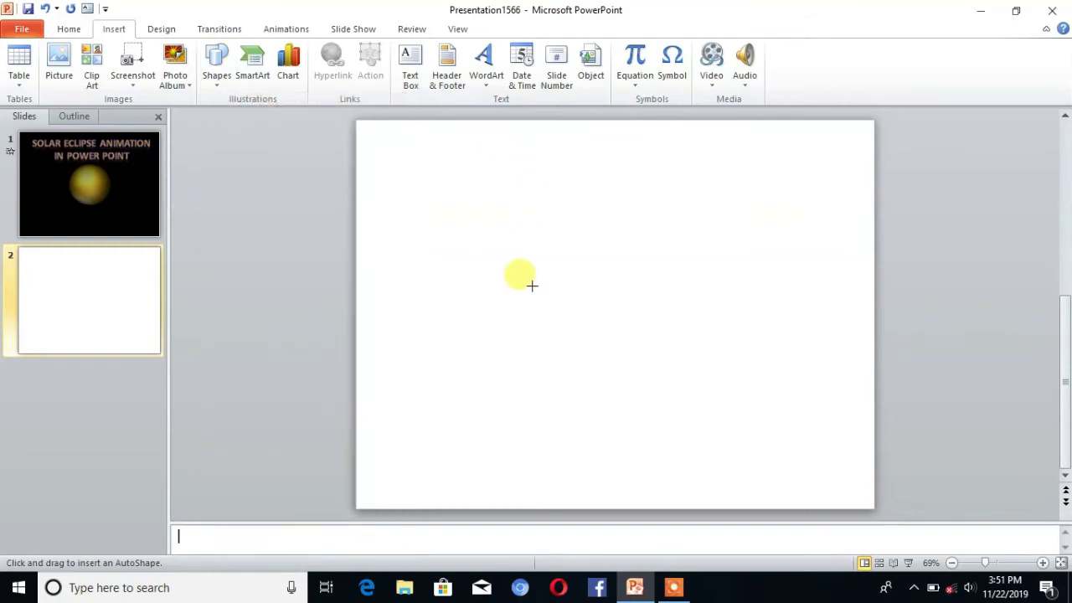
pyautogui.moveTo(532, 284)
pyautogui.mouseDown()
pyautogui.moveTo(649, 352)
pyautogui.moveTo(658, 416)
pyautogui.mouseUp()
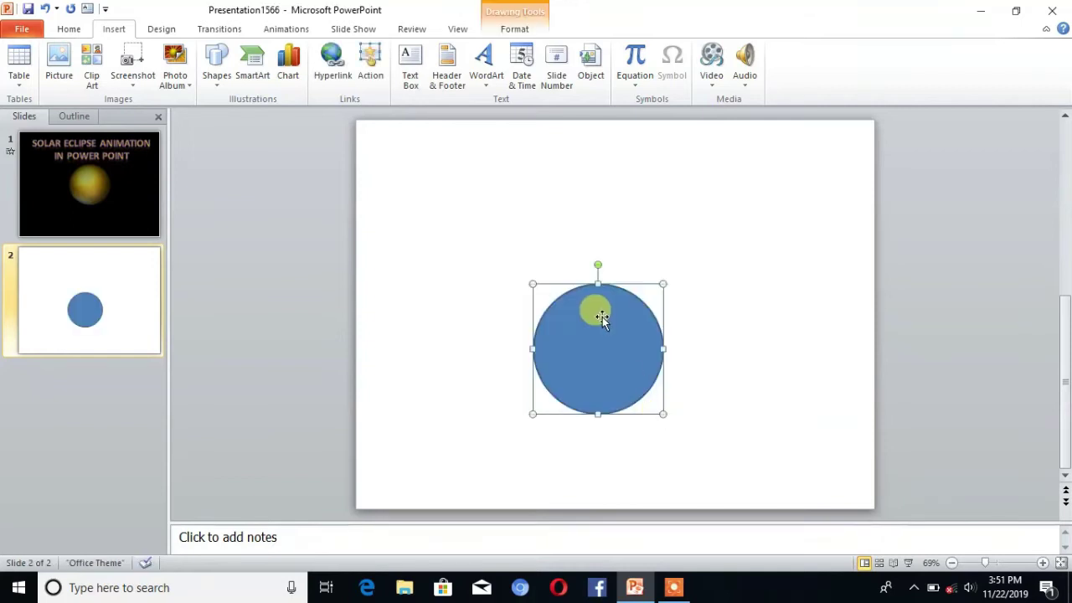
pyautogui.moveTo(602, 336); pyautogui.dragTo(599, 315)
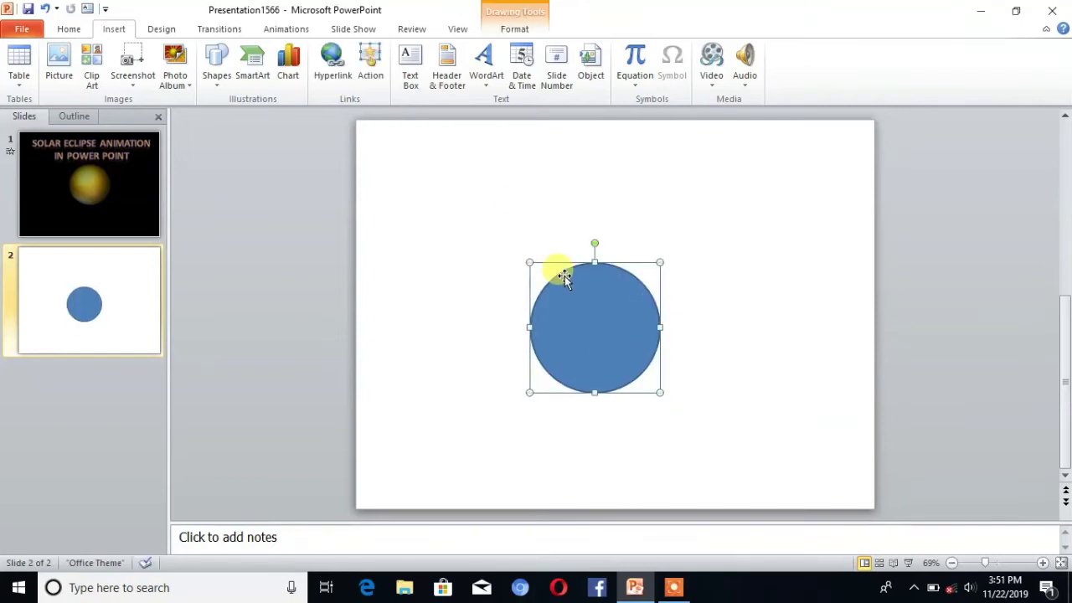
# Turn on the Guides and centre the circle on the guide intersection
pyautogui.click(457, 28)
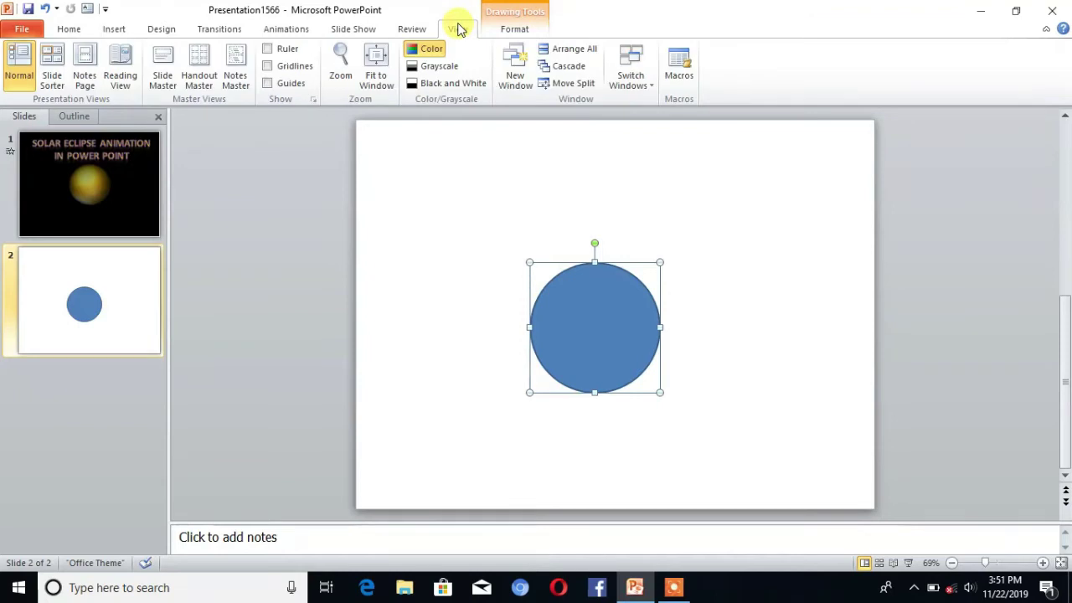
pyautogui.click(268, 84)
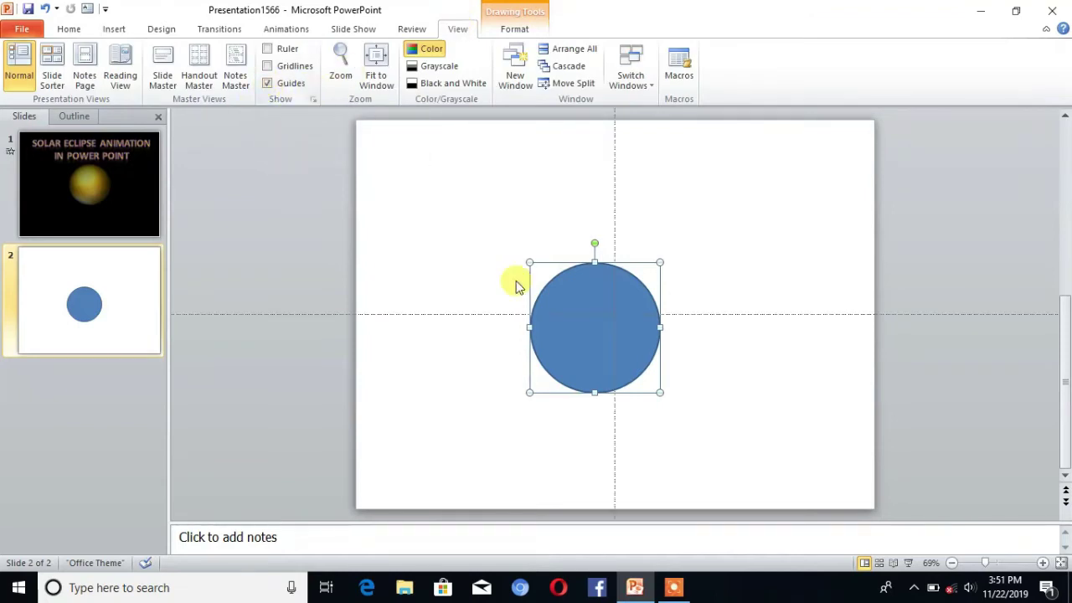
pyautogui.moveTo(570, 369)
pyautogui.mouseDown()
pyautogui.moveTo(581, 350)
pyautogui.moveTo(607, 344)
pyautogui.mouseUp()
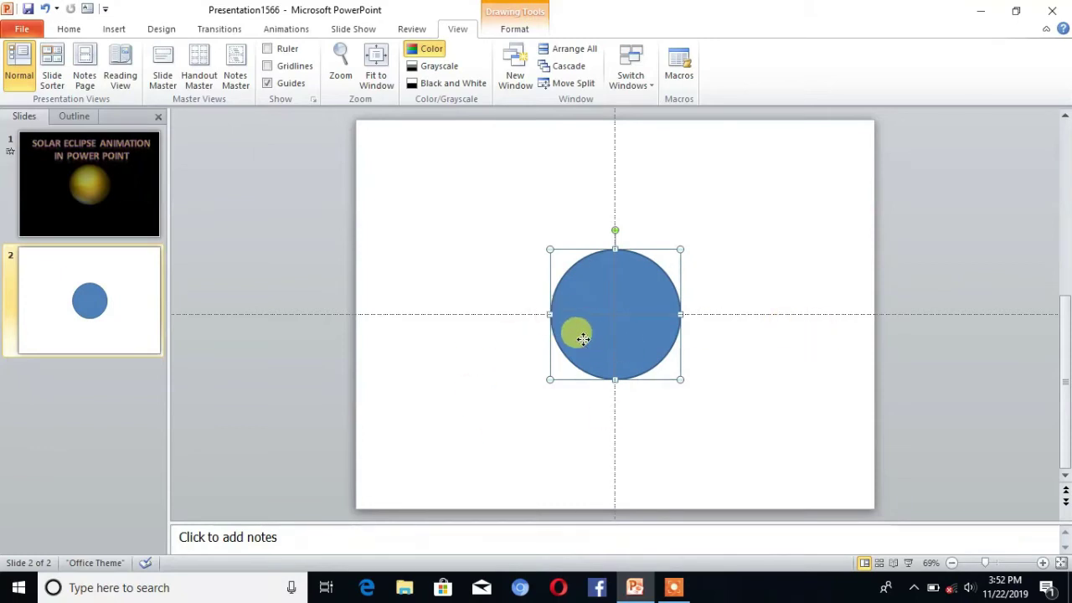
# Give the circle a radial gradient fill using the Fire preset colours
pyautogui.rightClick(582, 339)
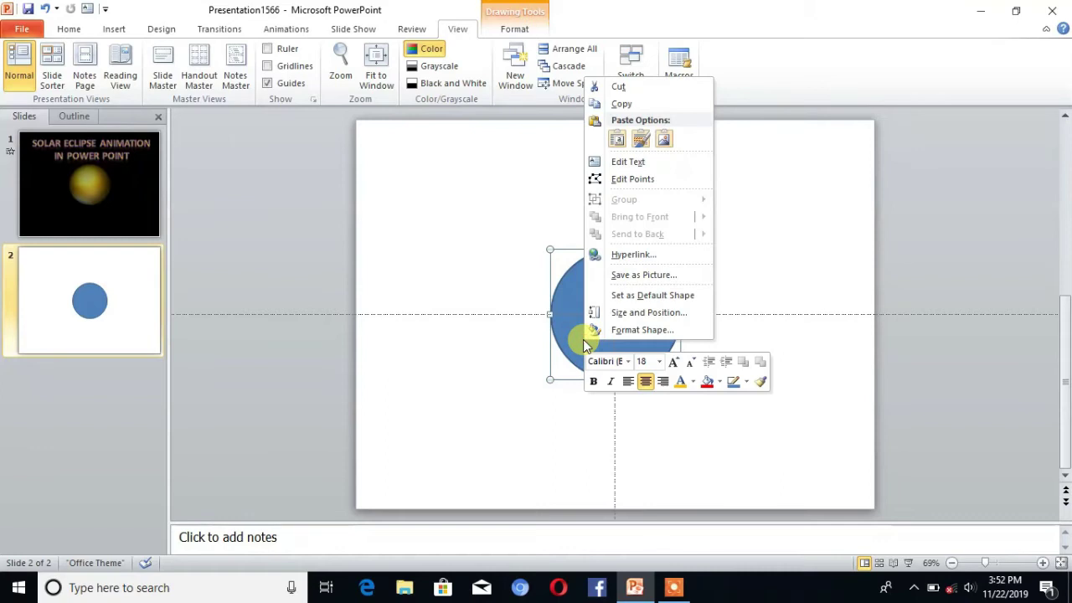
pyautogui.click(643, 330)
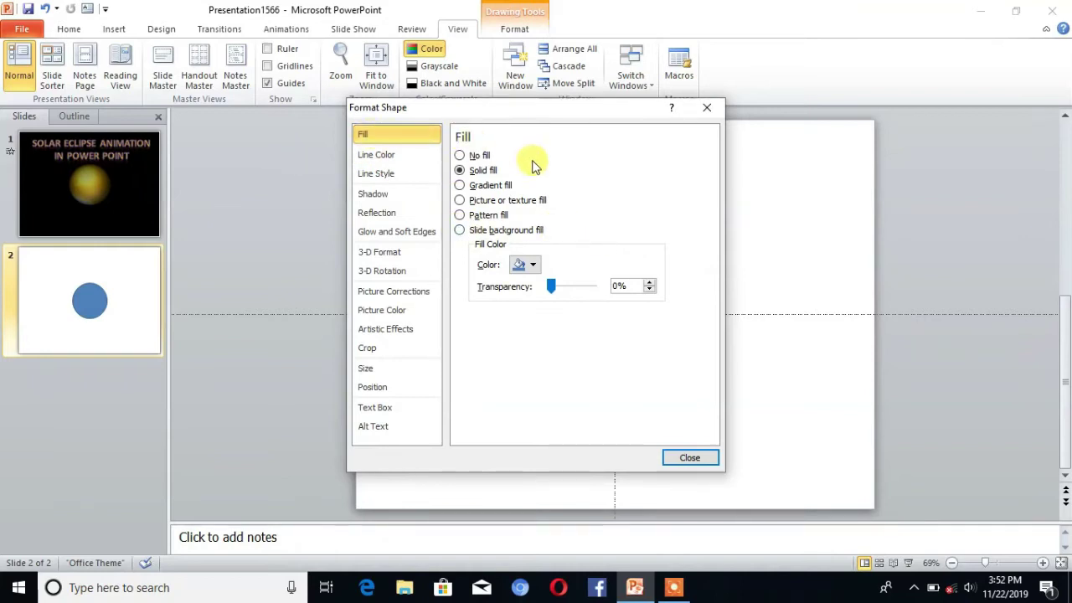
pyautogui.click(459, 186)
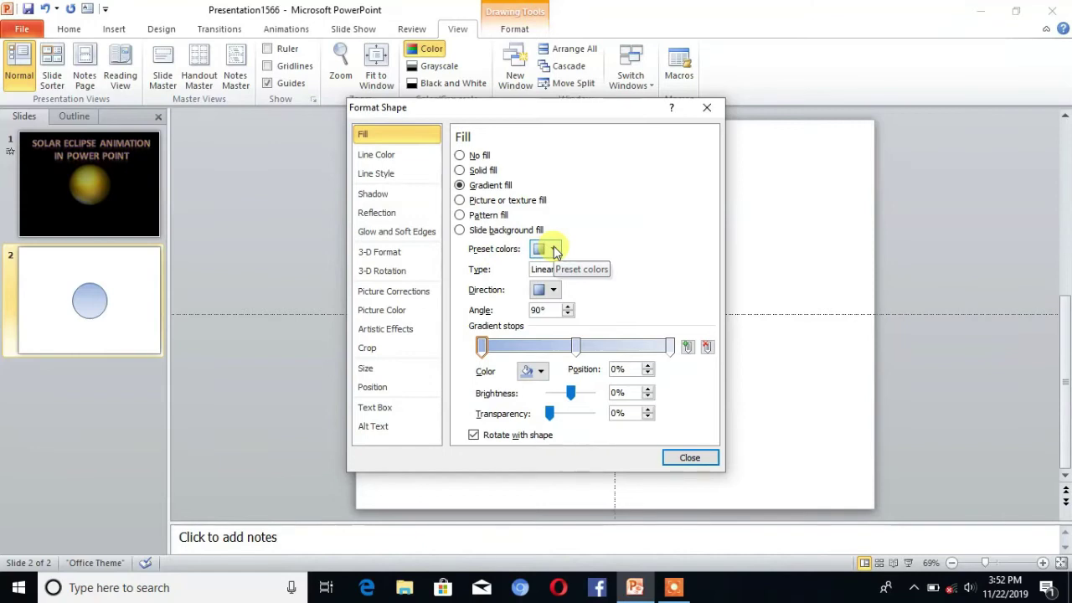
pyautogui.click(553, 250)
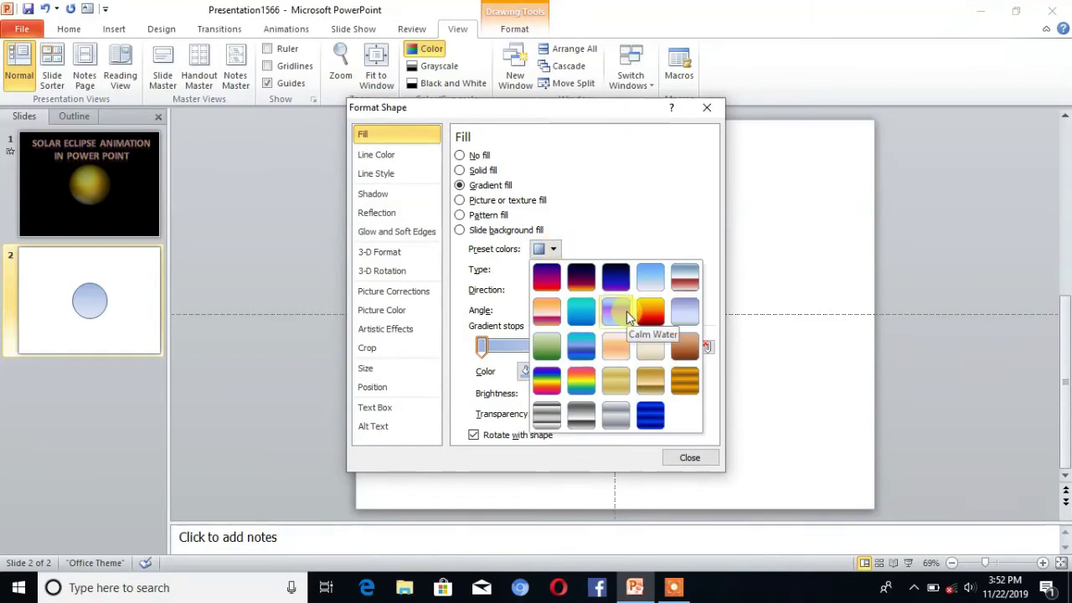
pyautogui.click(649, 312)
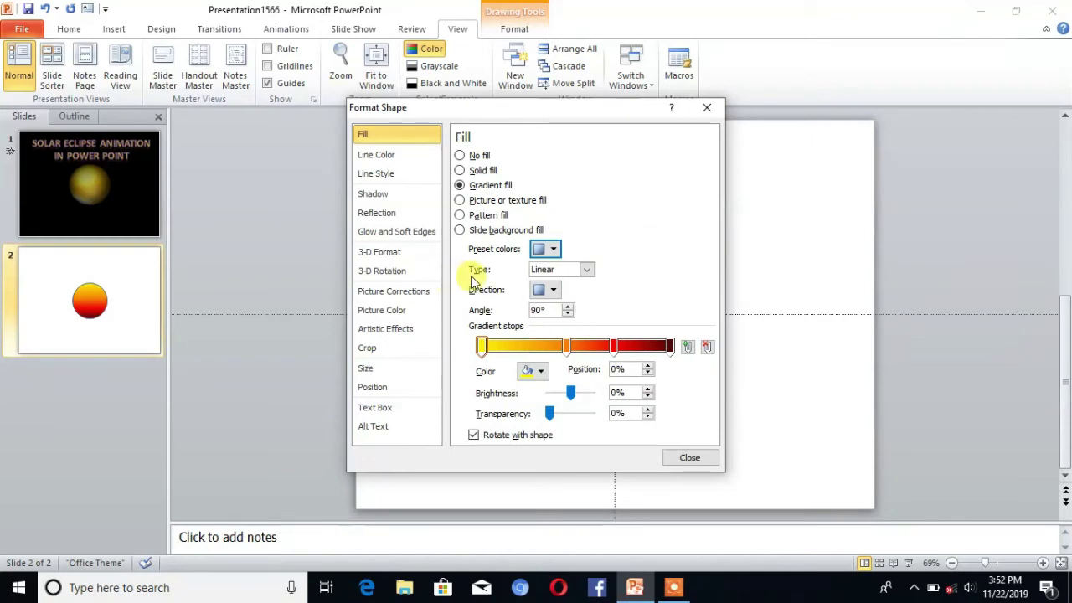
pyautogui.click(587, 270)
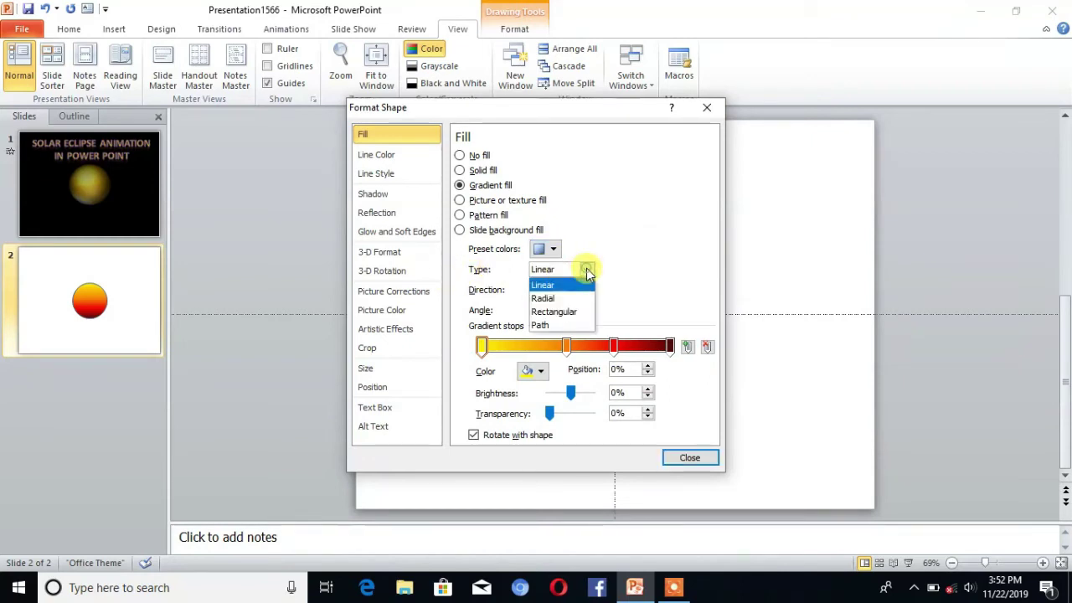
pyautogui.click(549, 300)
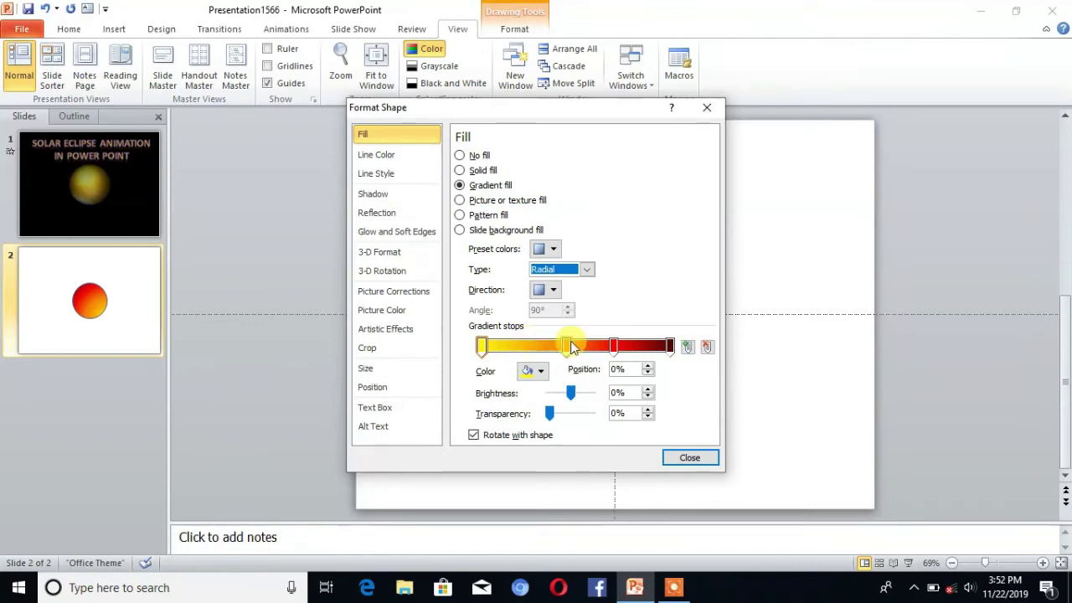
# Recolour the gradient stops: 45% to orange, 70% and 100% to yellow
pyautogui.click(566, 347)
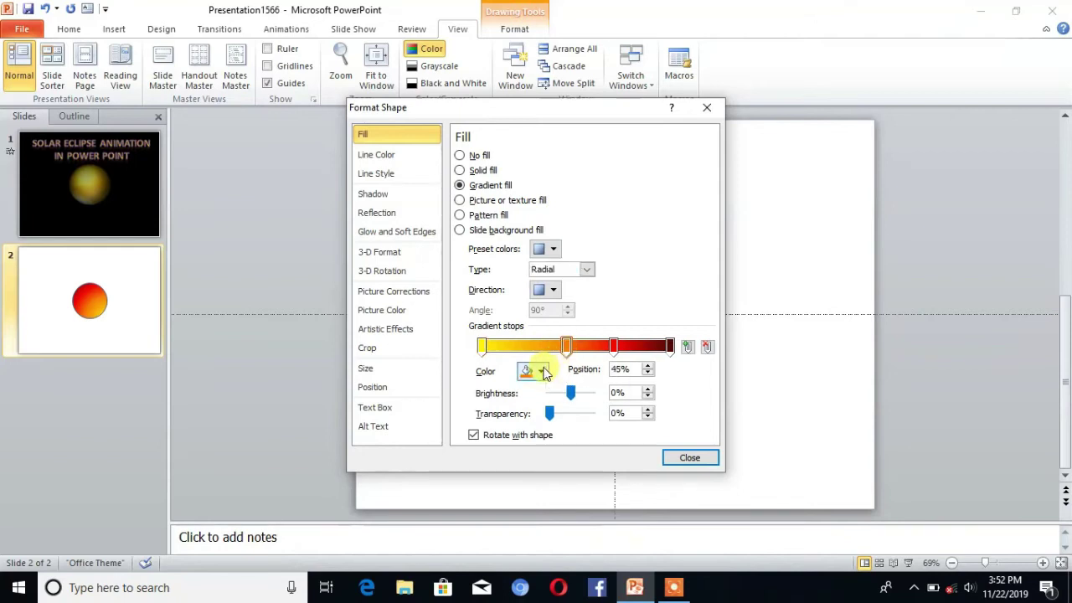
pyautogui.click(543, 373)
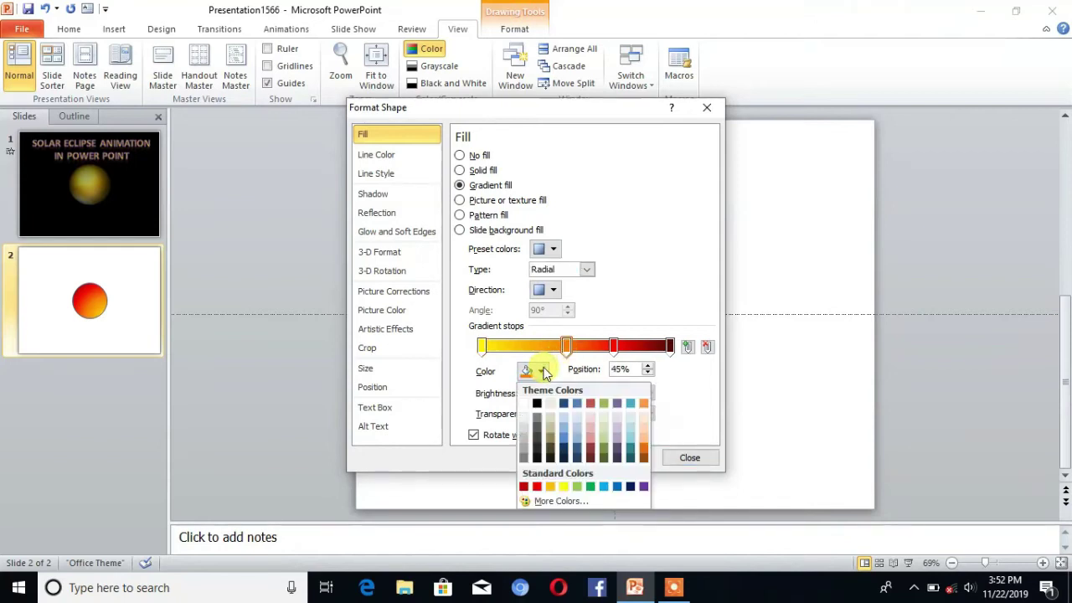
pyautogui.click(550, 486)
pyautogui.click(614, 347)
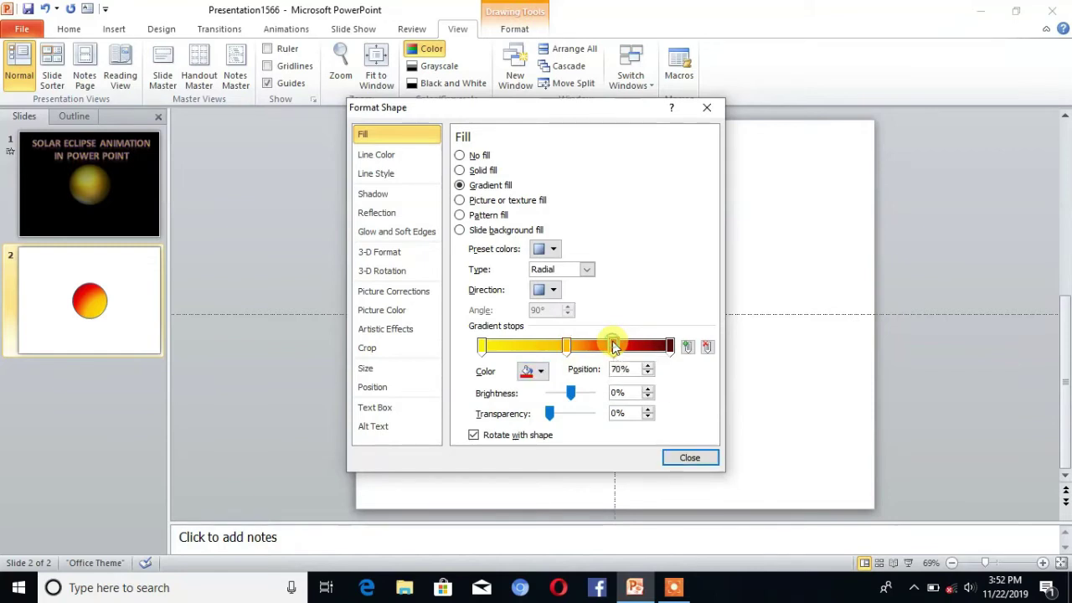
pyautogui.click(541, 373)
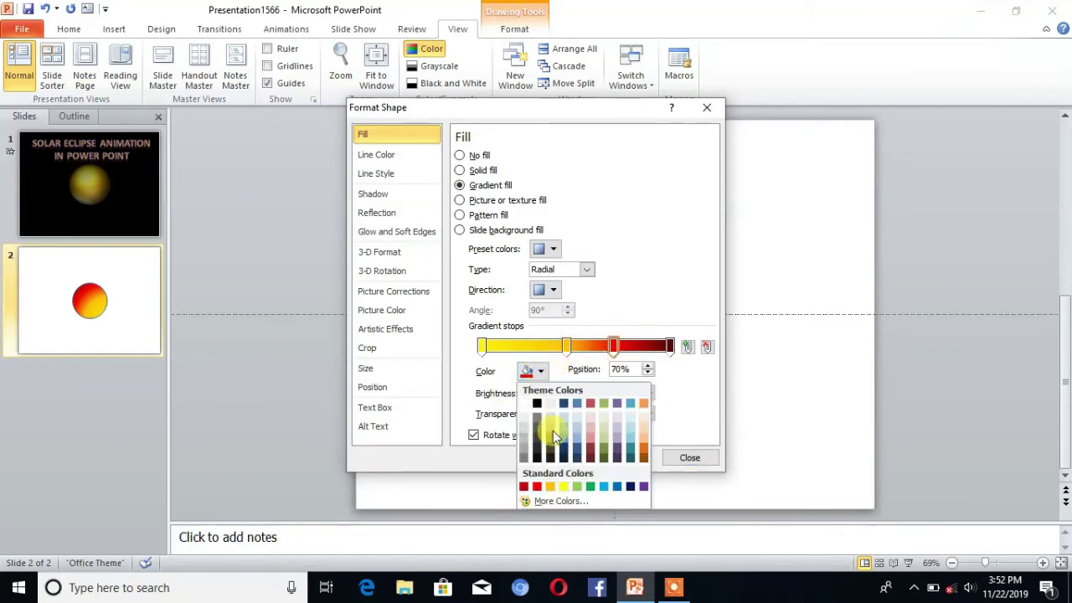
pyautogui.click(550, 486)
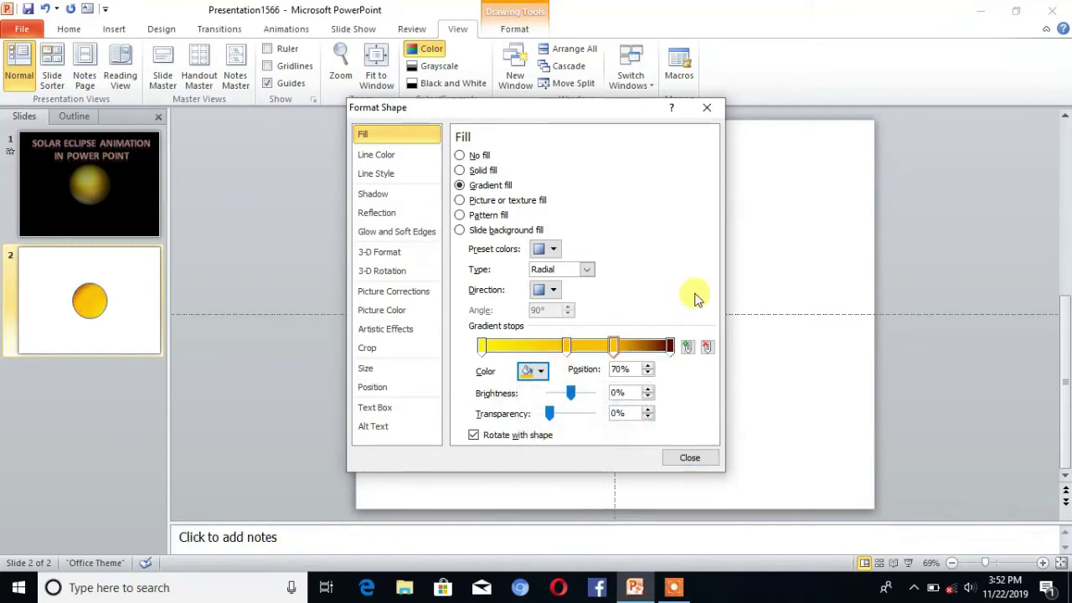
pyautogui.click(670, 346)
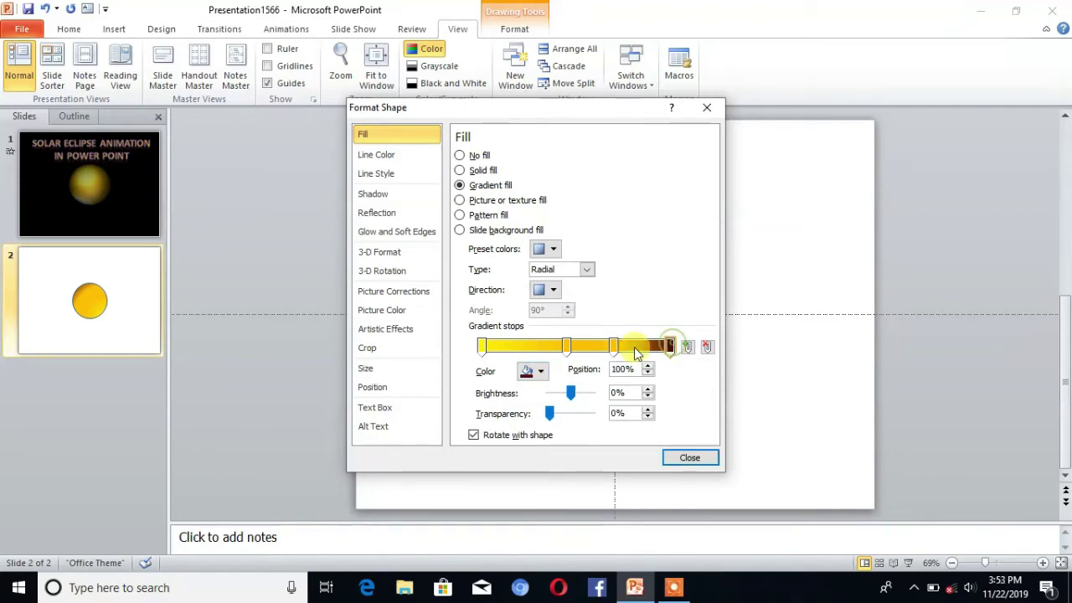
pyautogui.click(537, 372)
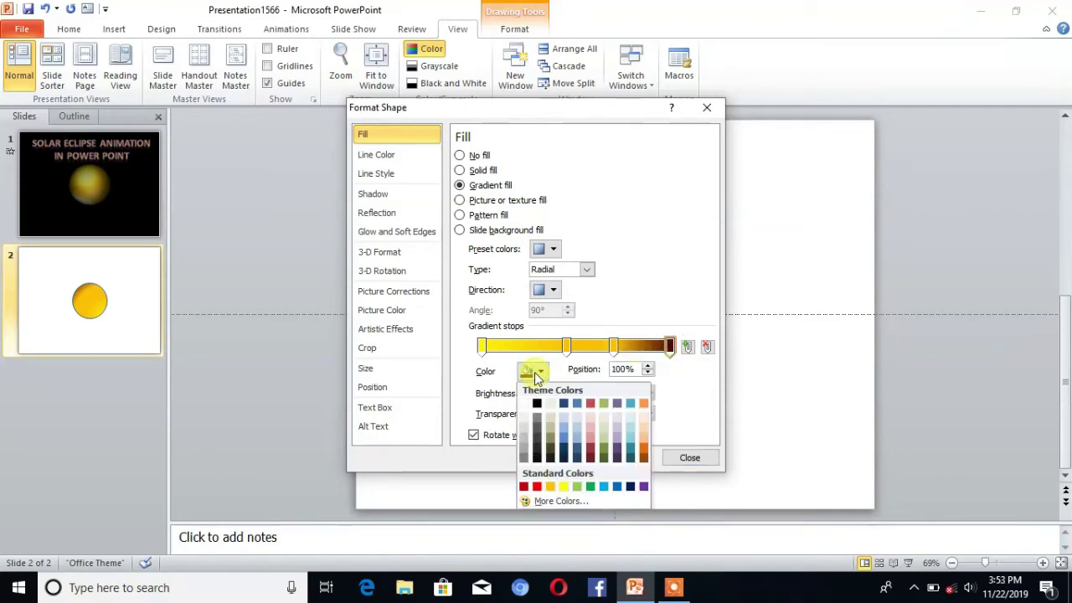
pyautogui.click(550, 486)
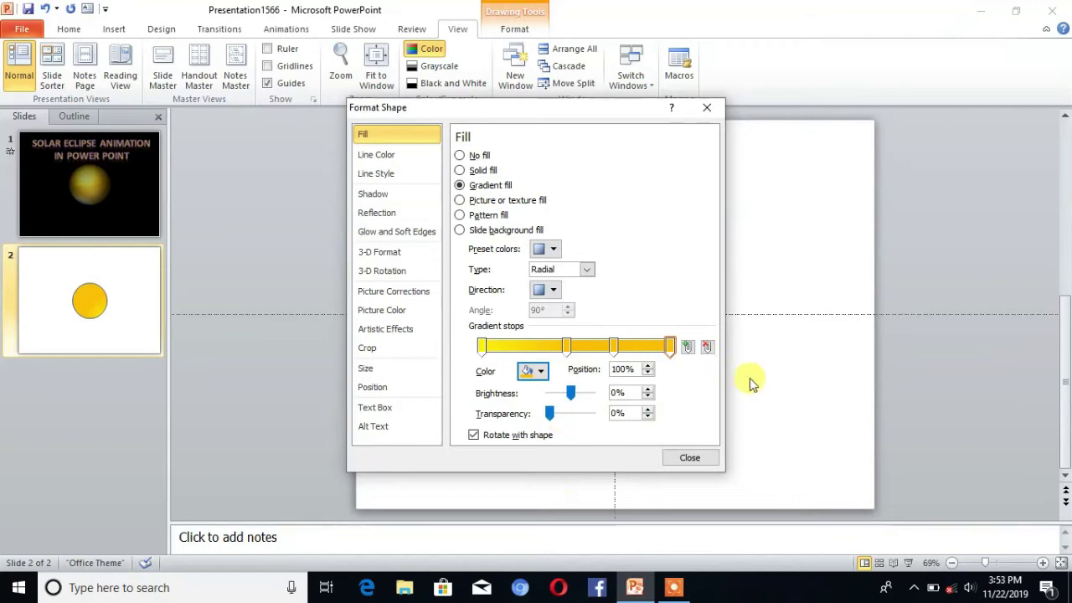
# Close the Format Shape pane and set the circle's outline to No Outline
pyautogui.click(688, 458)
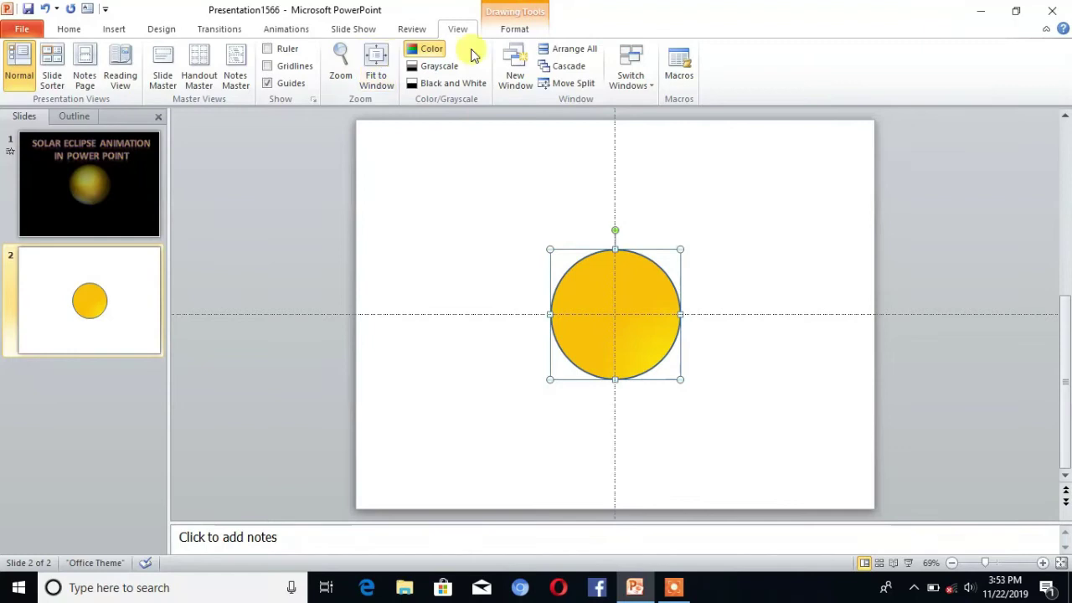
pyautogui.click(507, 33)
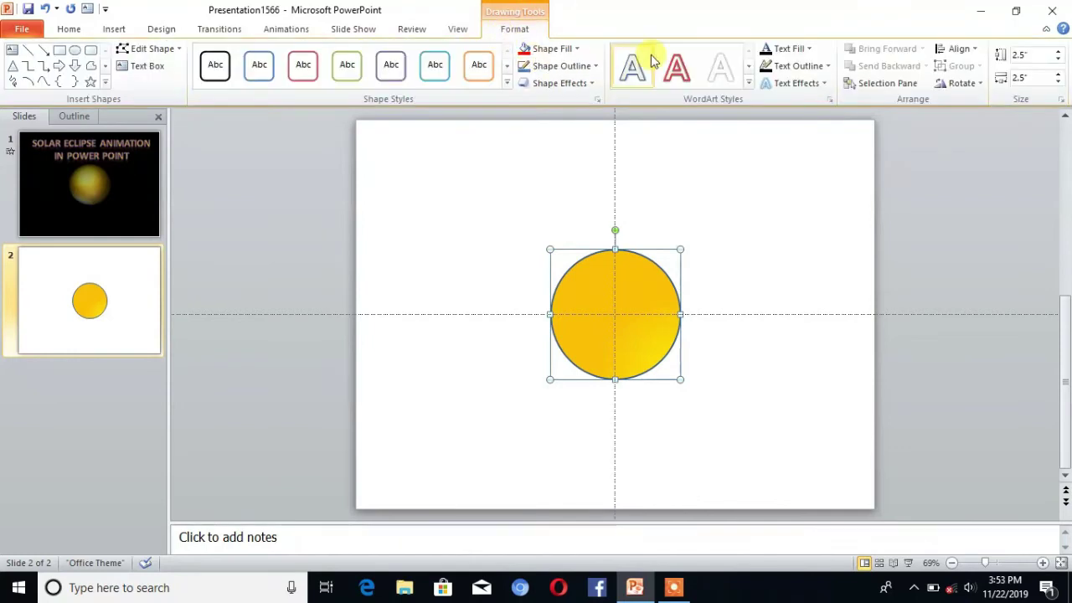
pyautogui.click(589, 66)
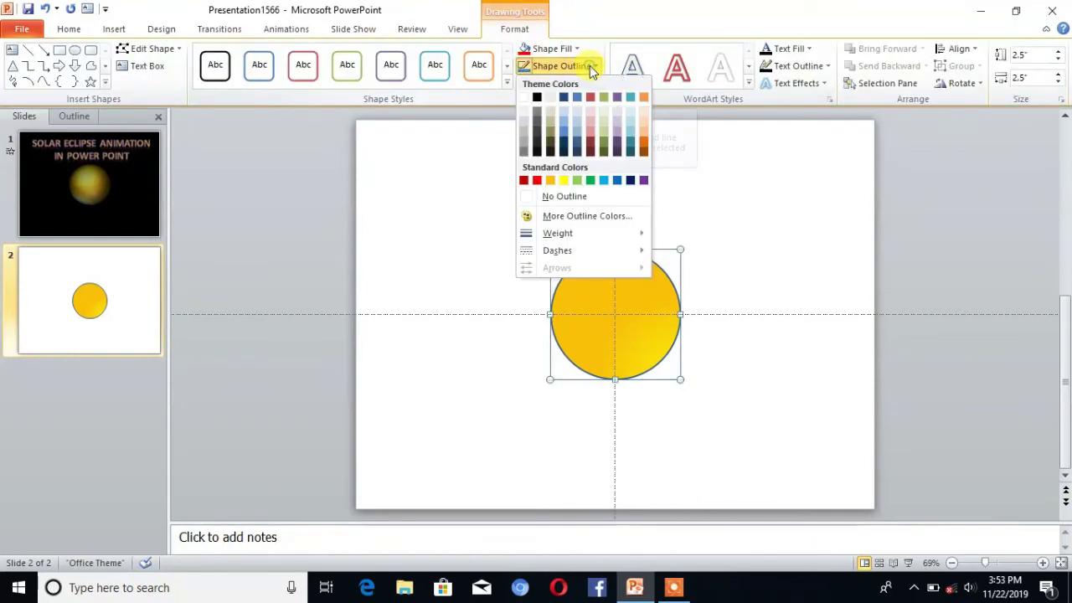
pyautogui.click(559, 197)
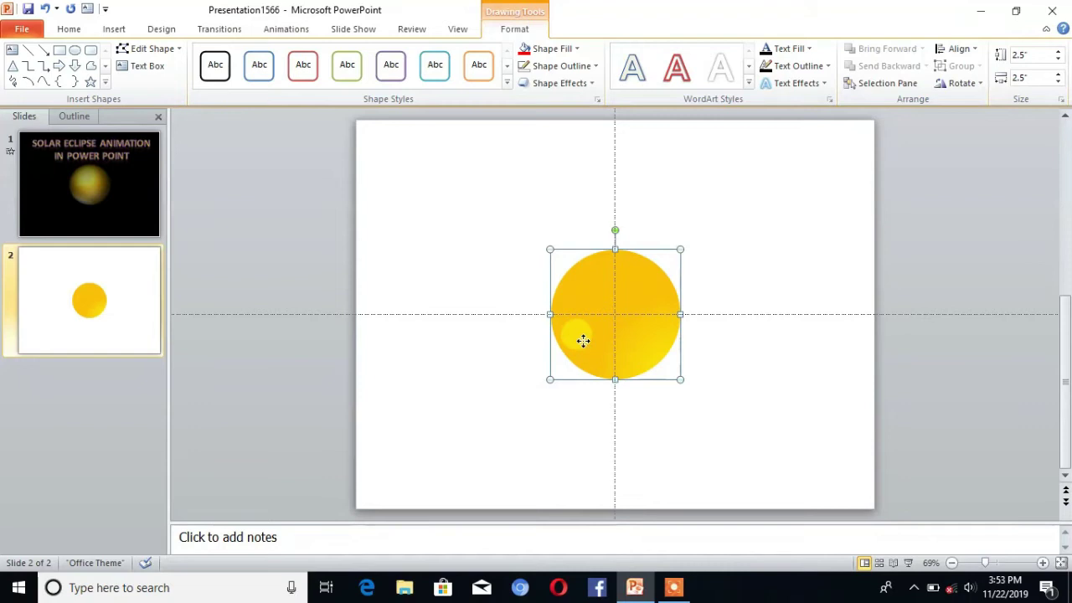
# In the circle's 3-D Format settings, set top and bottom bevels to Circle
pyautogui.rightClick(584, 342)
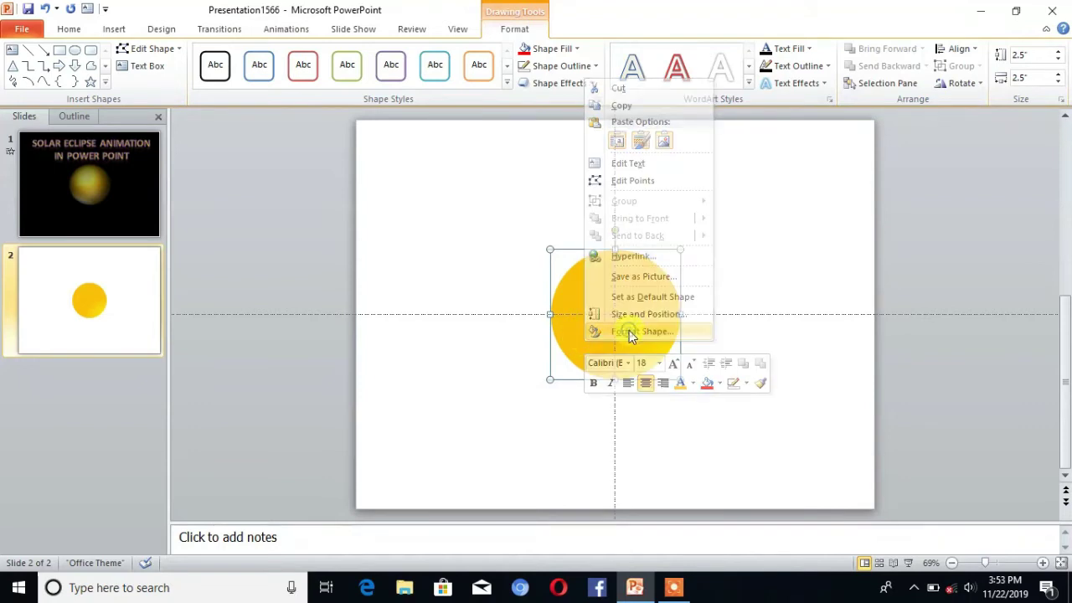
pyautogui.click(630, 331)
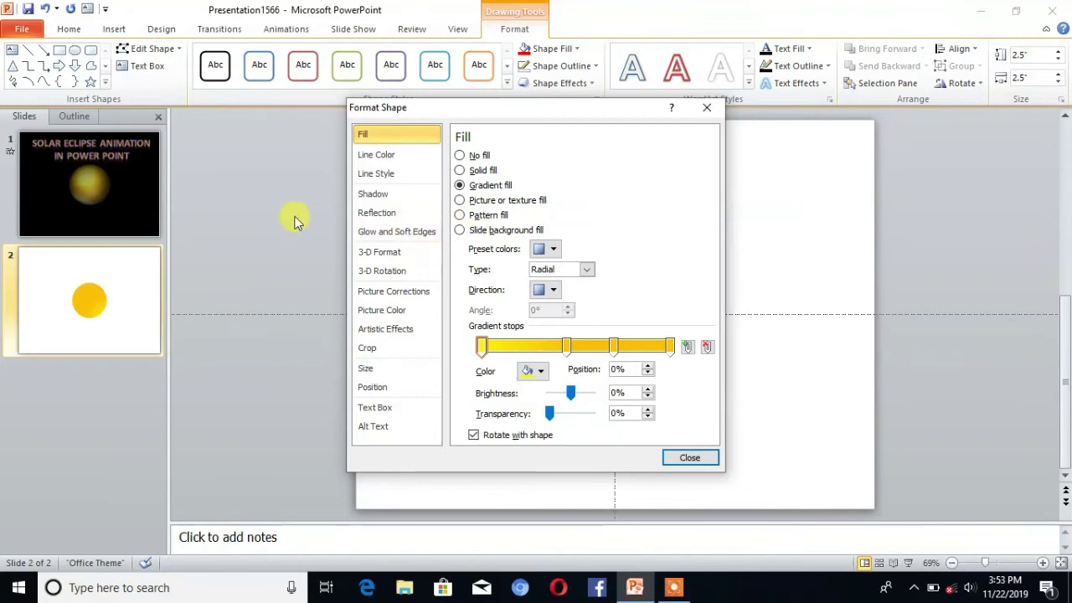
pyautogui.click(373, 258)
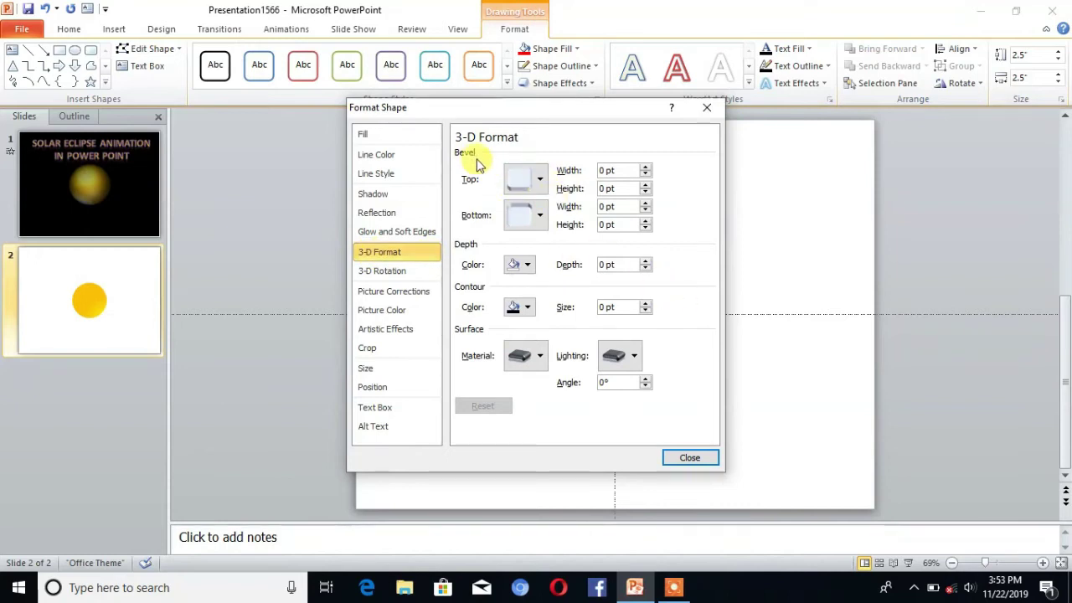
pyautogui.click(528, 178)
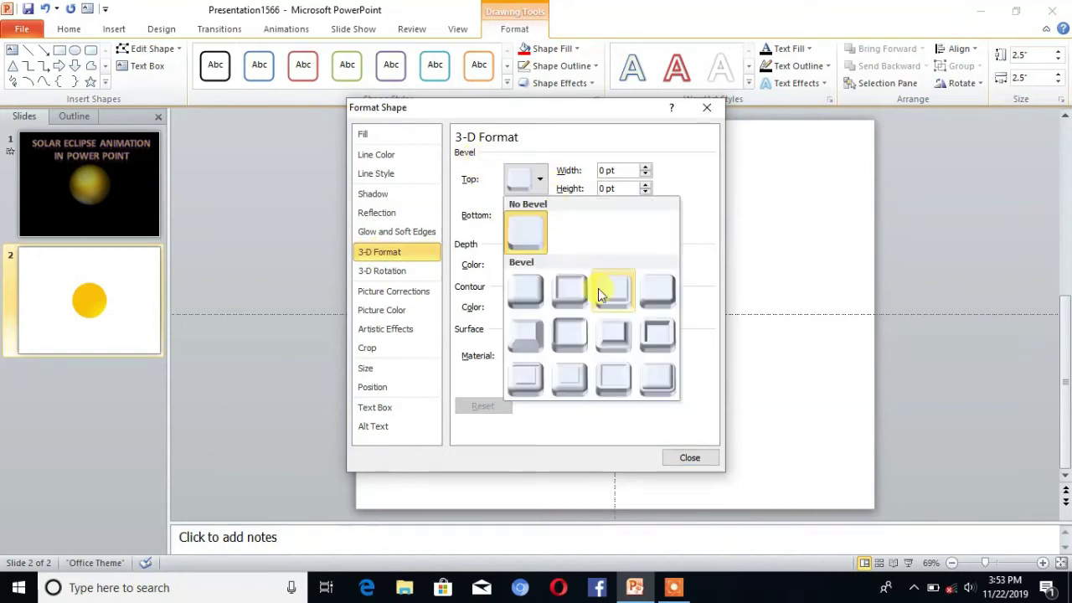
pyautogui.click(523, 293)
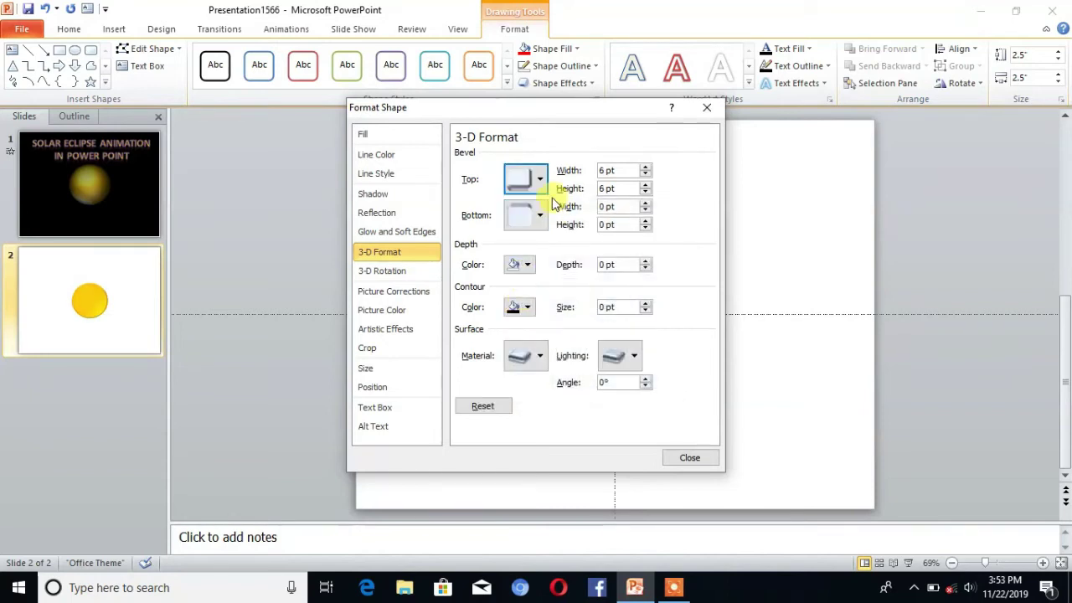
pyautogui.click(541, 215)
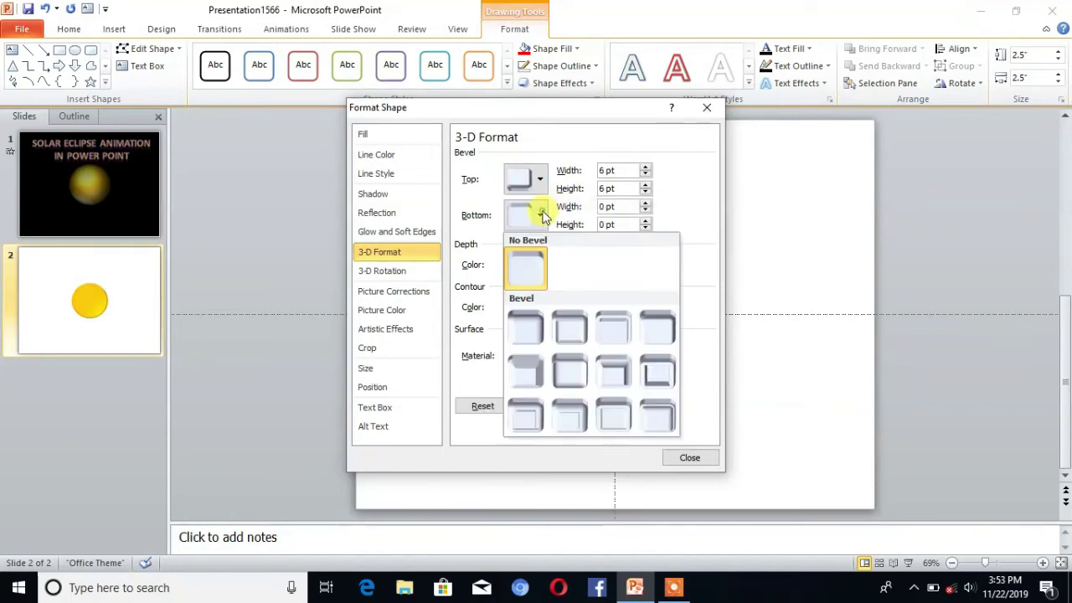
pyautogui.click(523, 326)
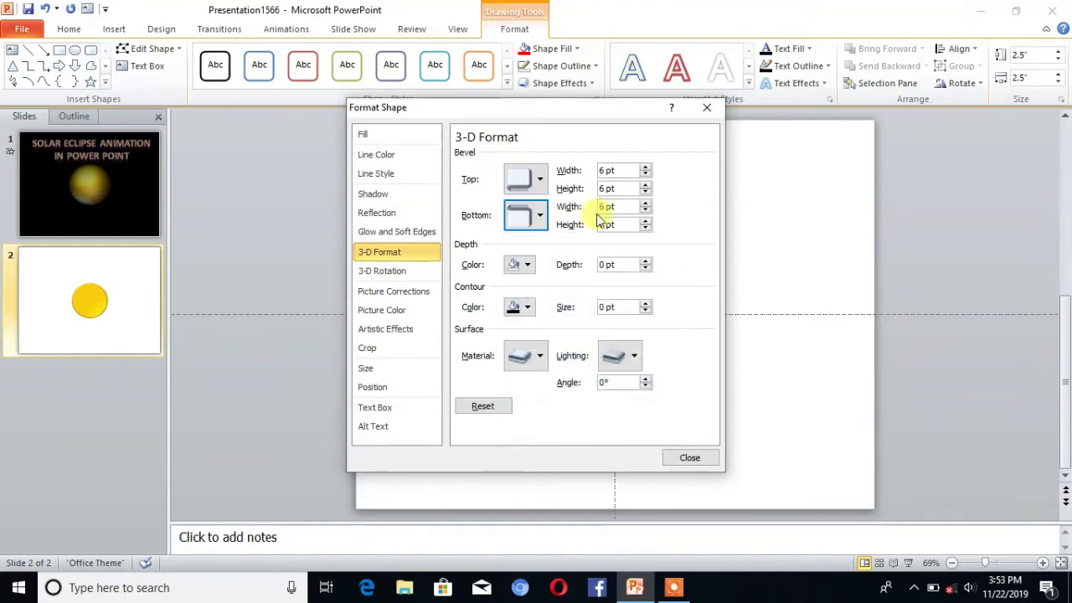
# Set the bevel sizes to 135 pt and the material to Translucent Powder
pyautogui.click(605, 170)
pyautogui.write('130')
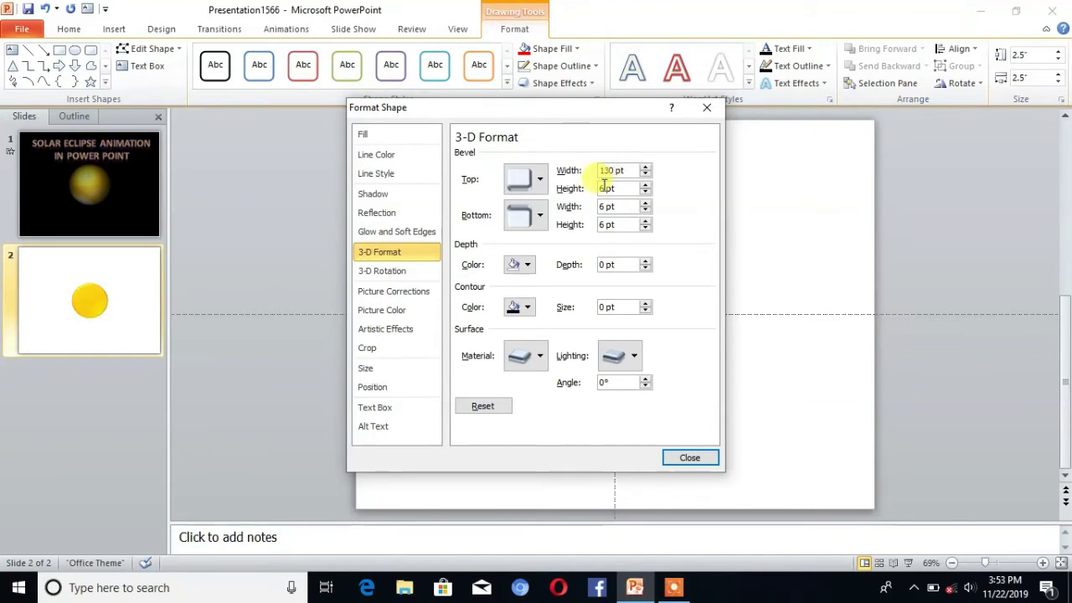
pyautogui.tripleClick(604, 185)
pyautogui.press('BackSpace')
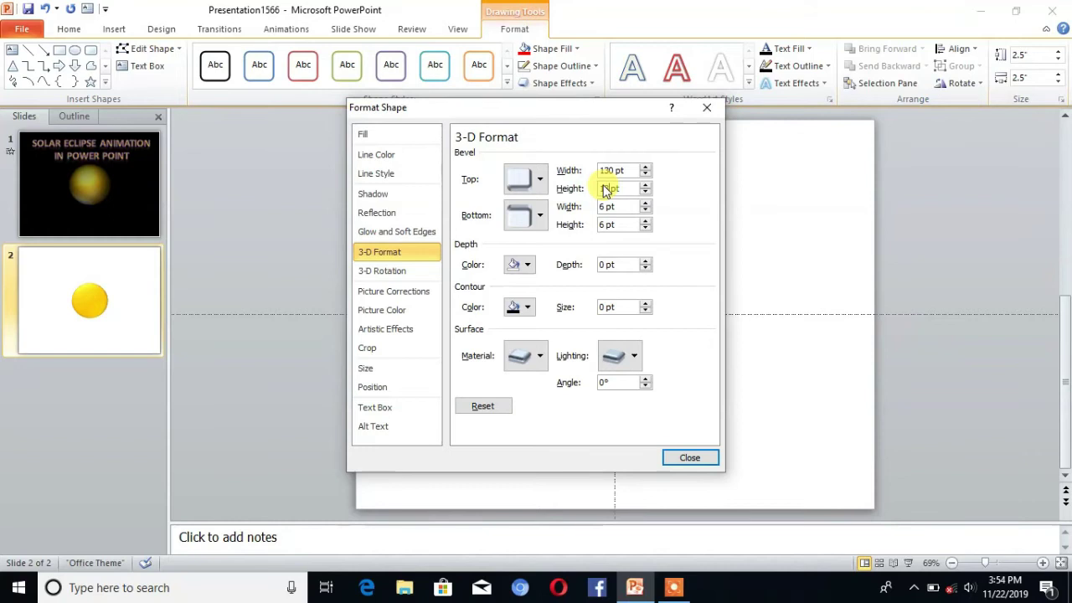
pyautogui.write('135')
pyautogui.press('Return')
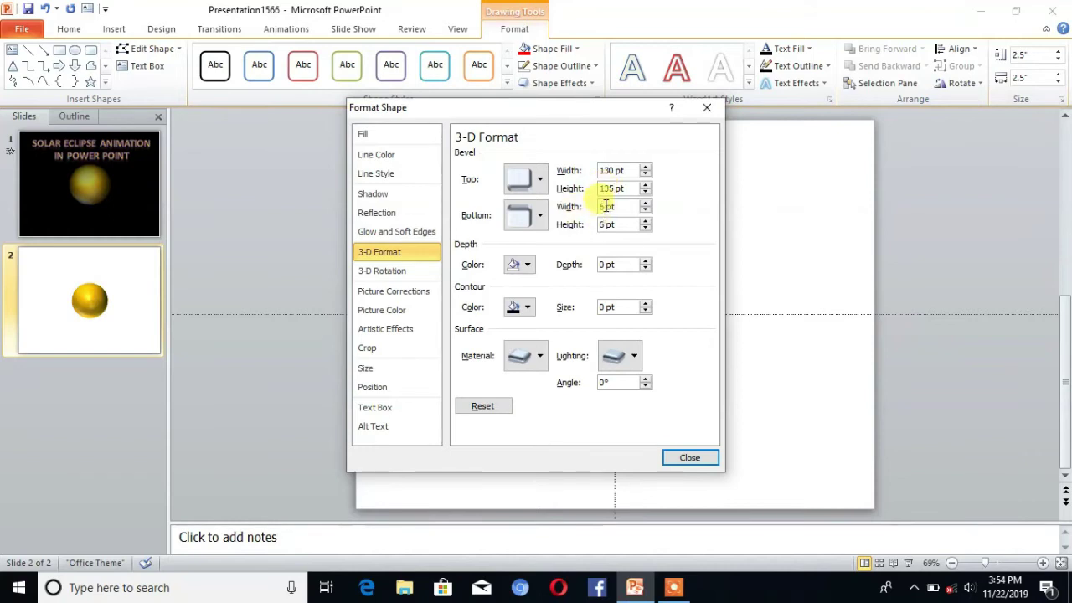
pyautogui.press('BackSpace')
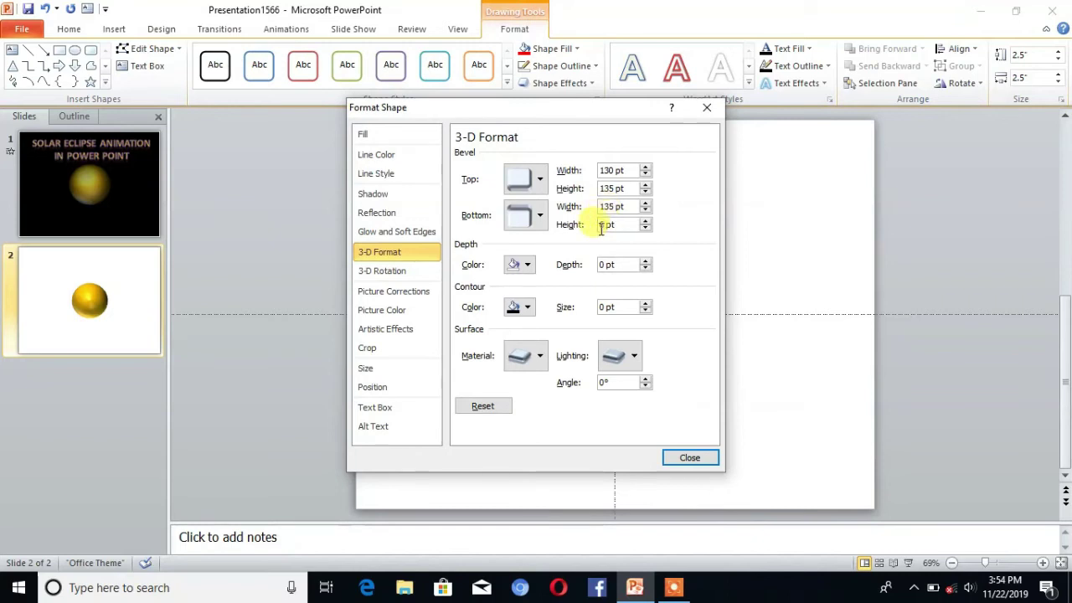
pyautogui.click(603, 224)
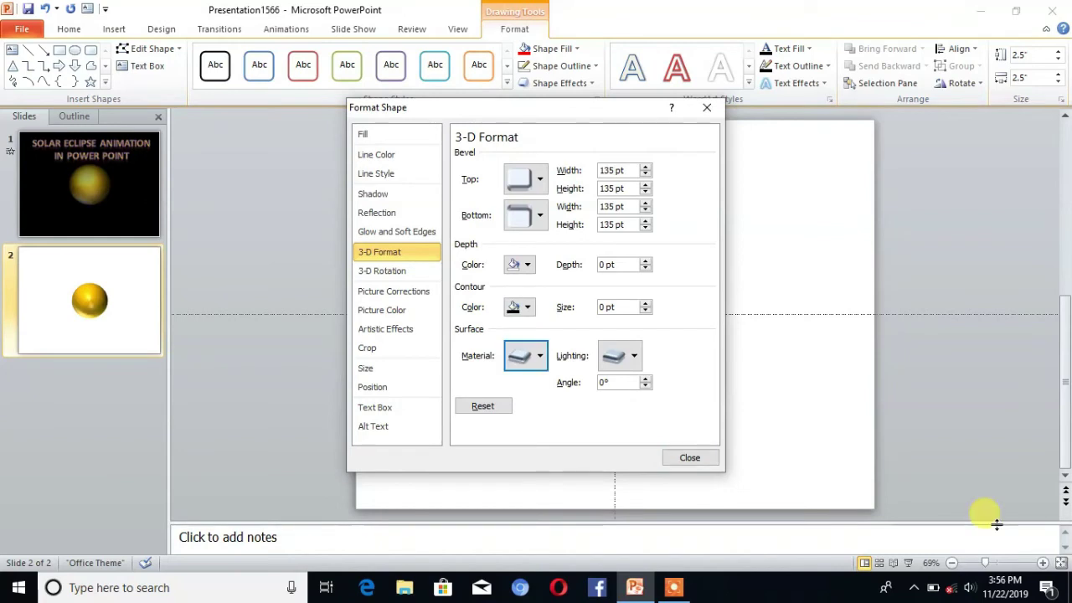
pyautogui.click(539, 358)
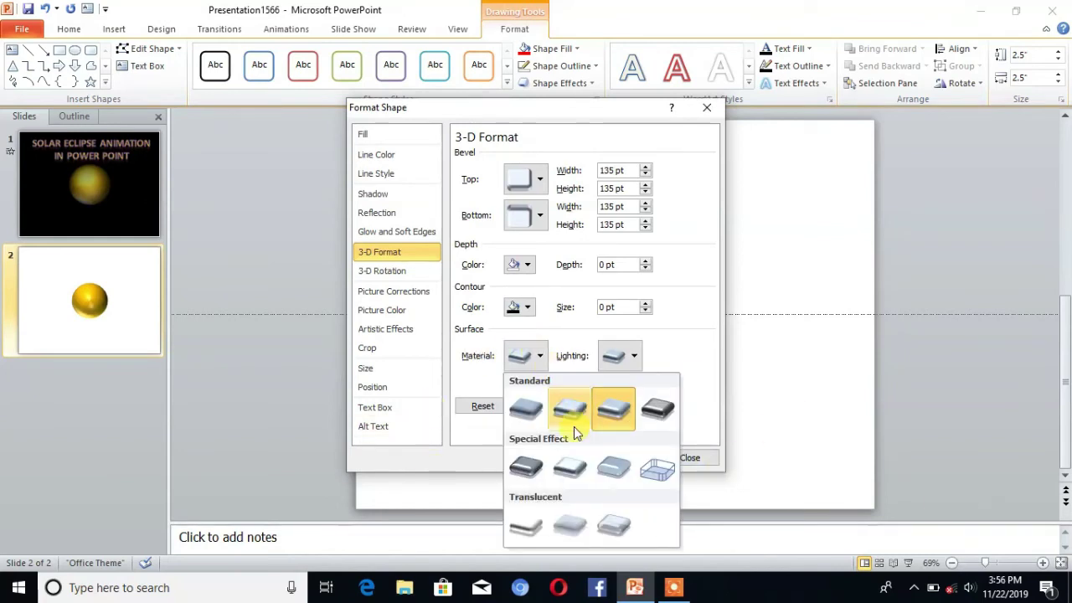
pyautogui.click(566, 523)
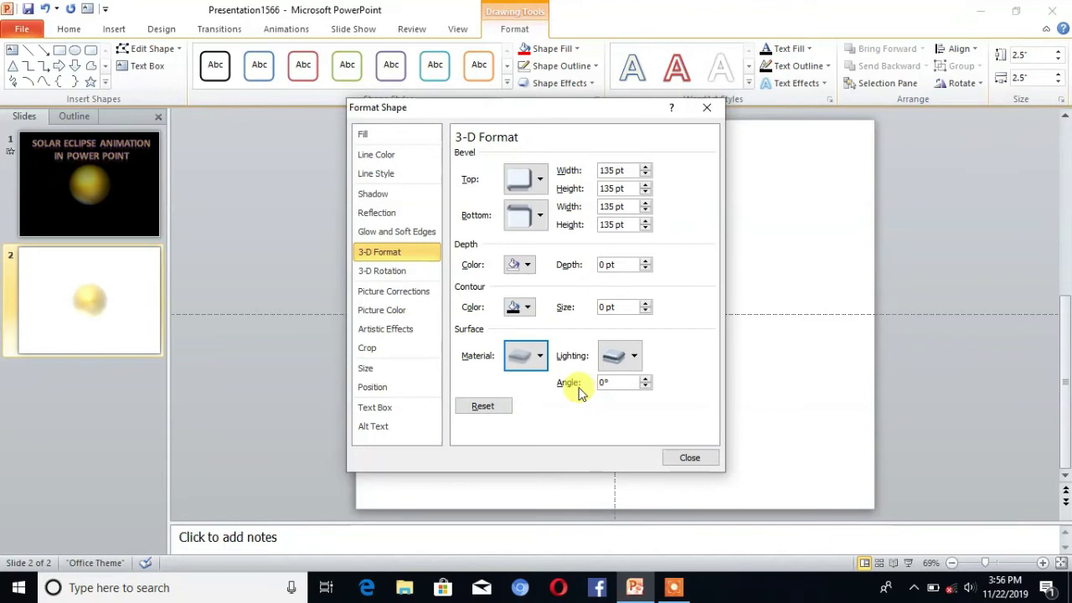
# Give the sun a yellow shadow with 105% size, 35 pt blur and 0 pt distance
pyautogui.click(383, 196)
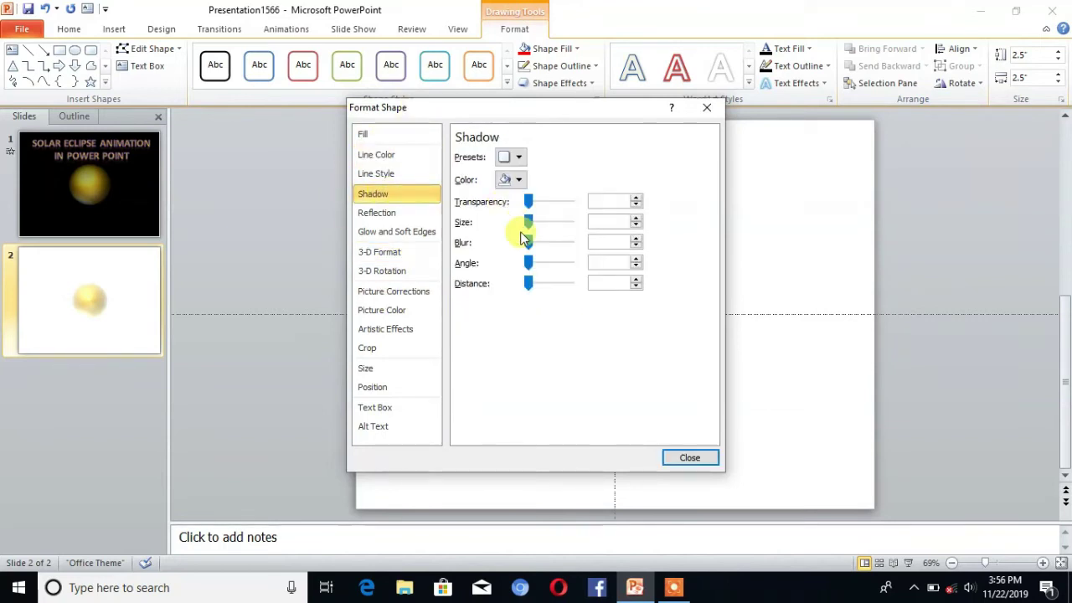
pyautogui.click(519, 181)
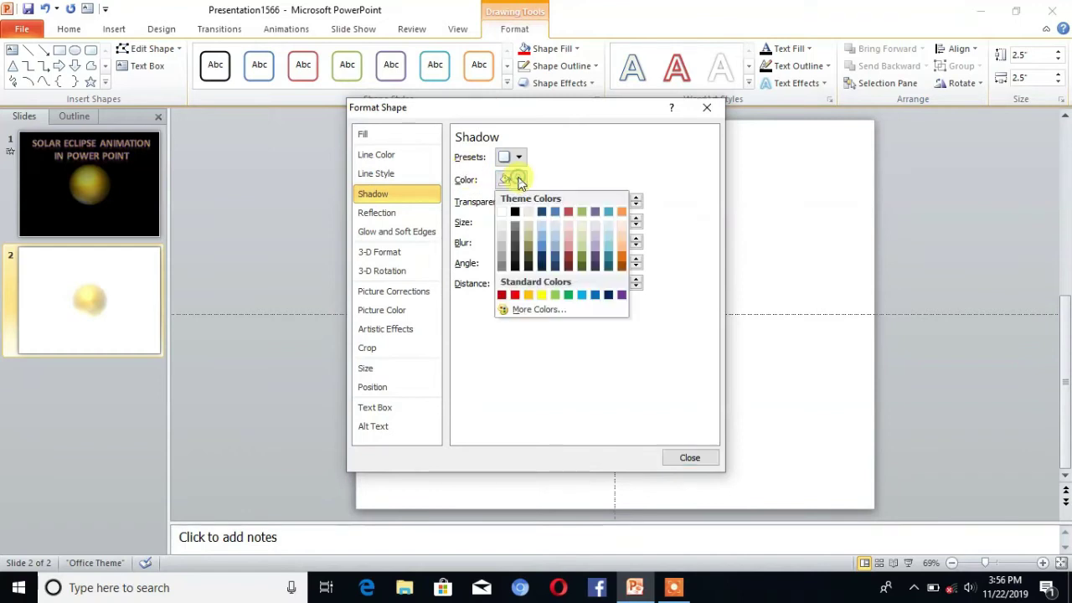
pyautogui.click(530, 295)
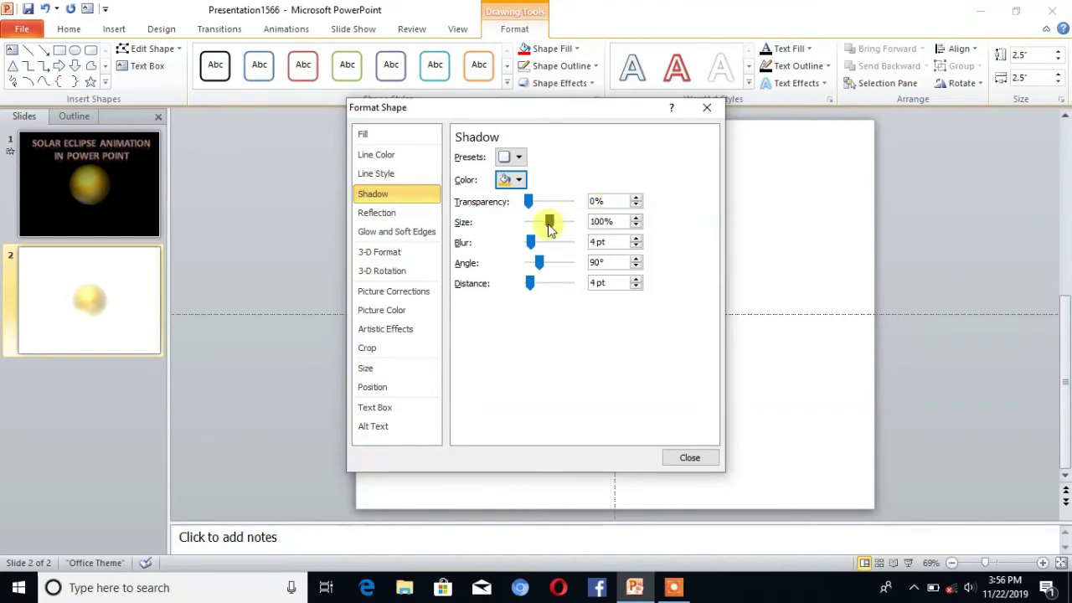
pyautogui.moveTo(525, 203); pyautogui.dragTo(525, 203)
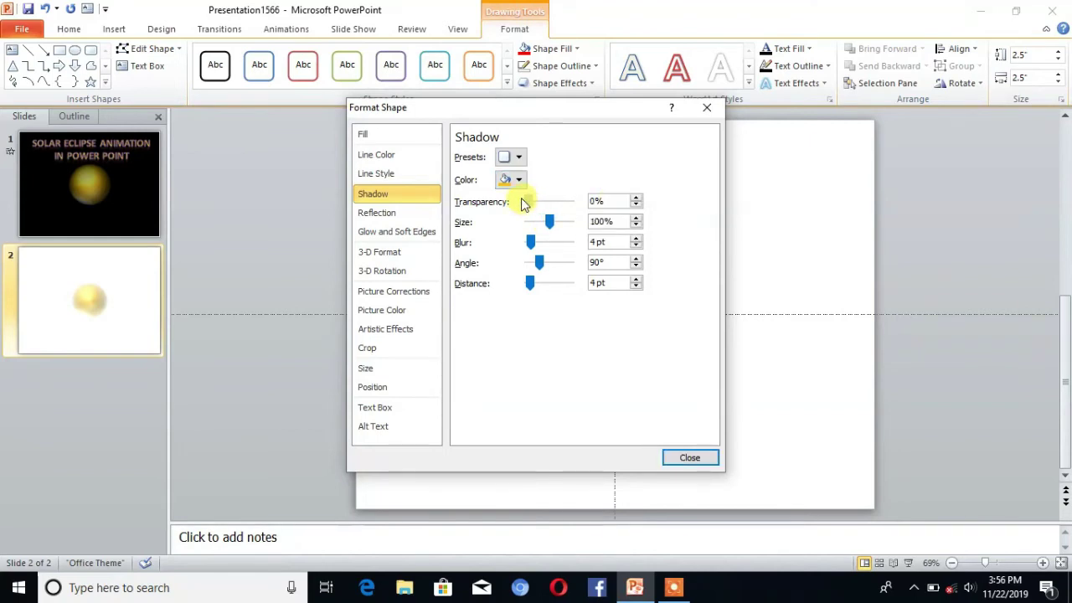
pyautogui.click(637, 216)
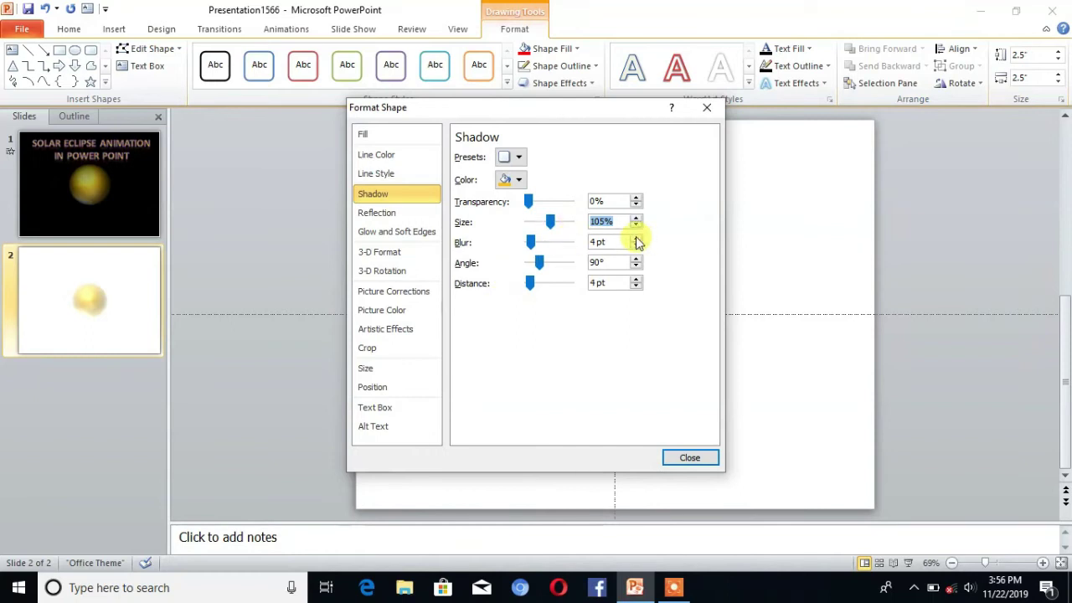
pyautogui.moveTo(531, 241); pyautogui.dragTo(540, 242)
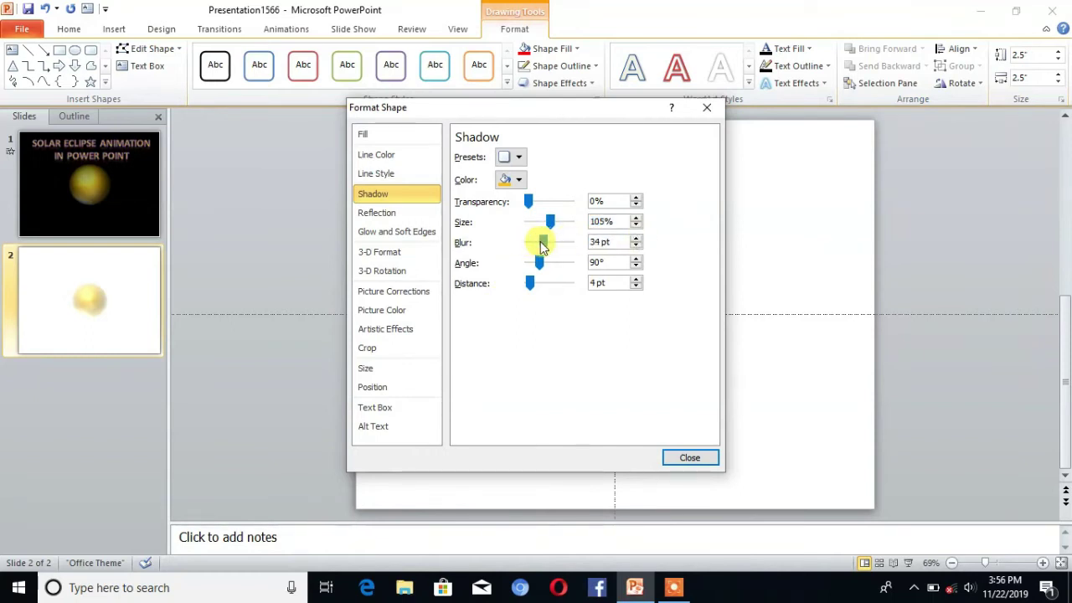
pyautogui.moveTo(540, 115); pyautogui.dragTo(880, 125)
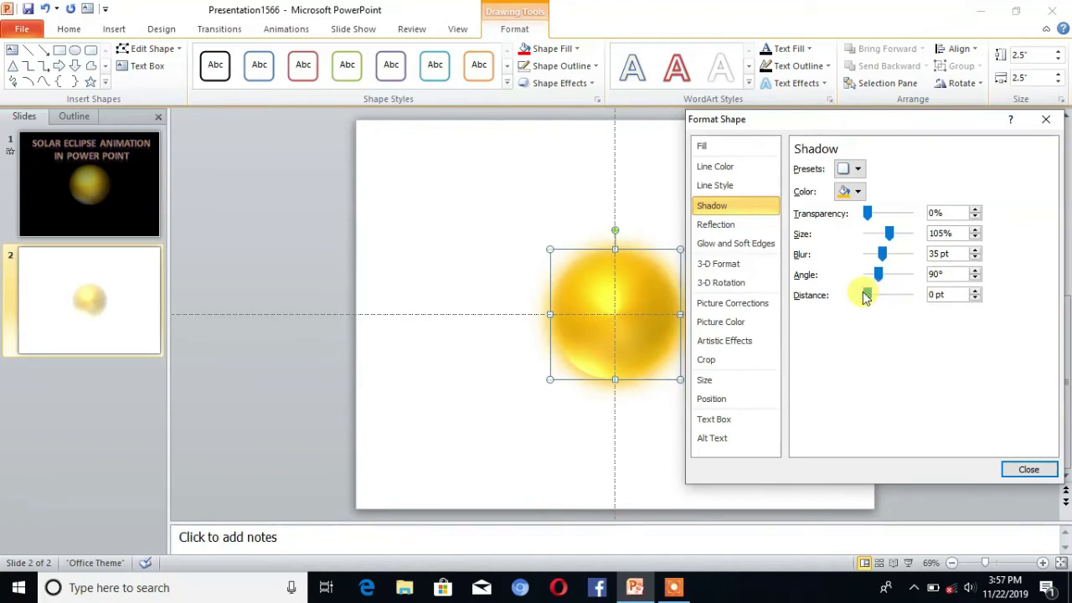
pyautogui.click(1019, 473)
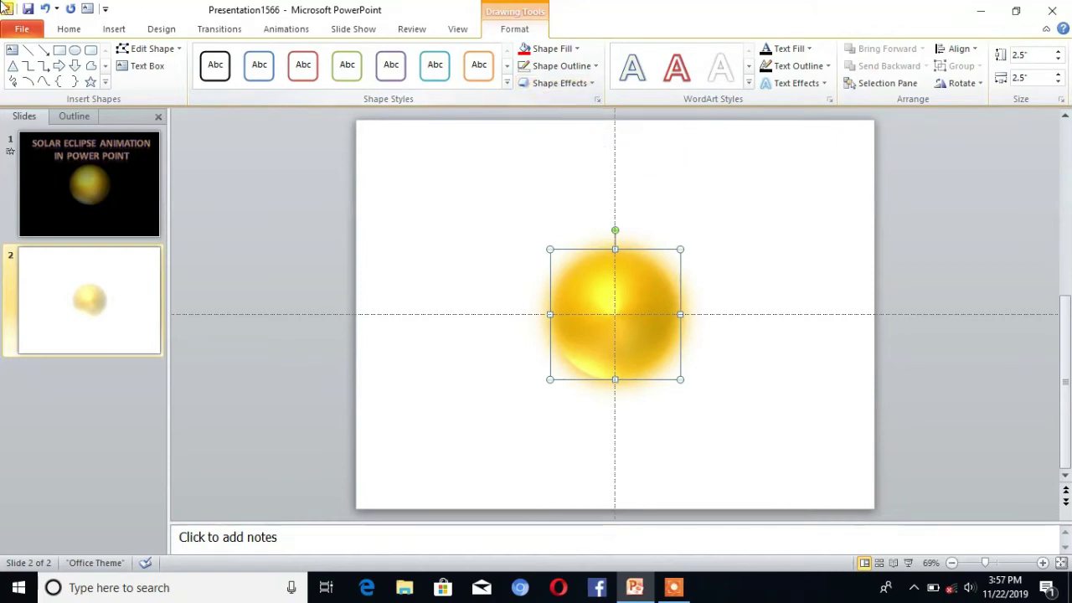
# Draw a second circle and move it to the right of the sun
pyautogui.click(74, 50)
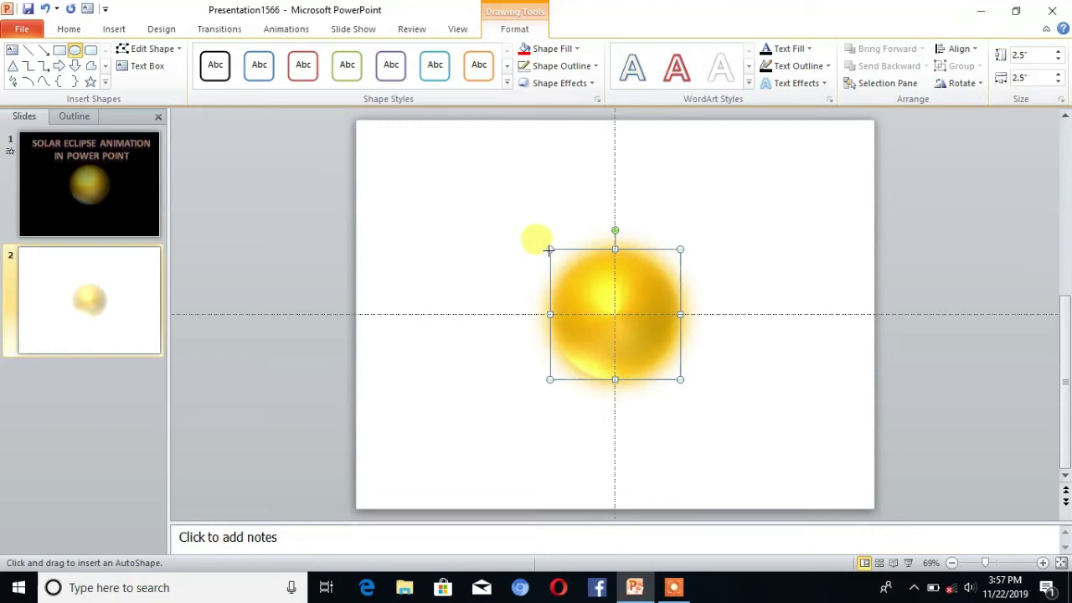
pyautogui.moveTo(549, 249); pyautogui.dragTo(684, 385)
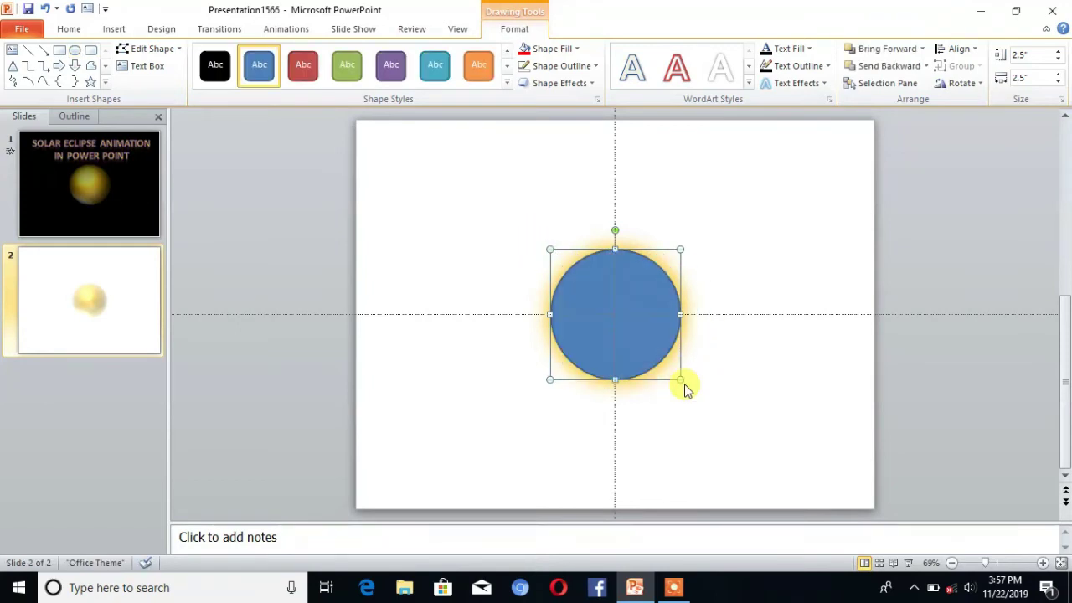
pyautogui.moveTo(629, 335)
pyautogui.mouseDown()
pyautogui.moveTo(813, 333)
pyautogui.moveTo(803, 333)
pyautogui.mouseUp()
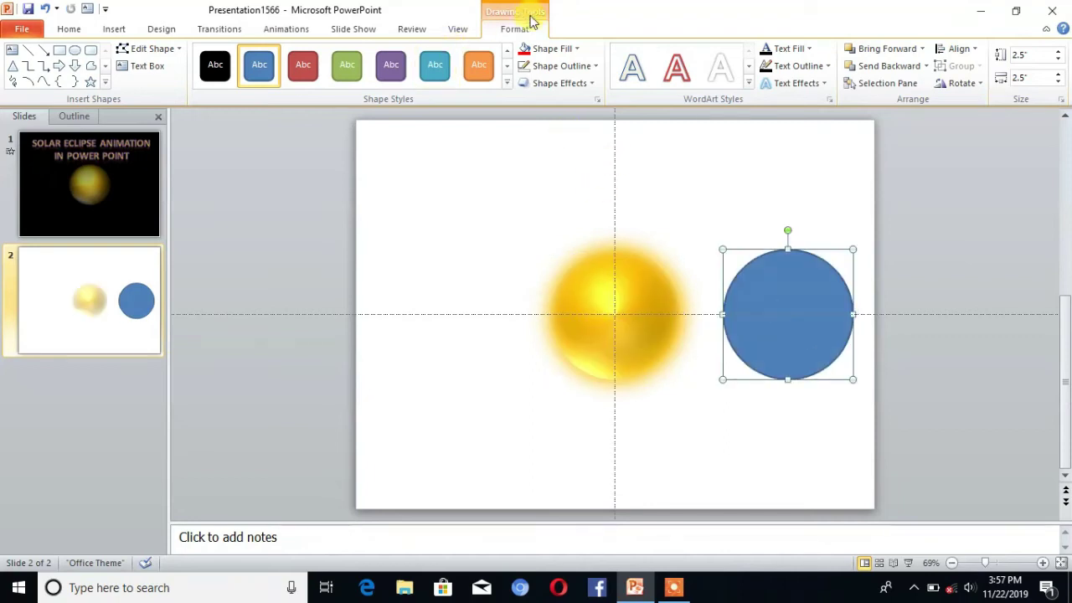
# Fill the new circle black and remove its outline
pyautogui.click(573, 50)
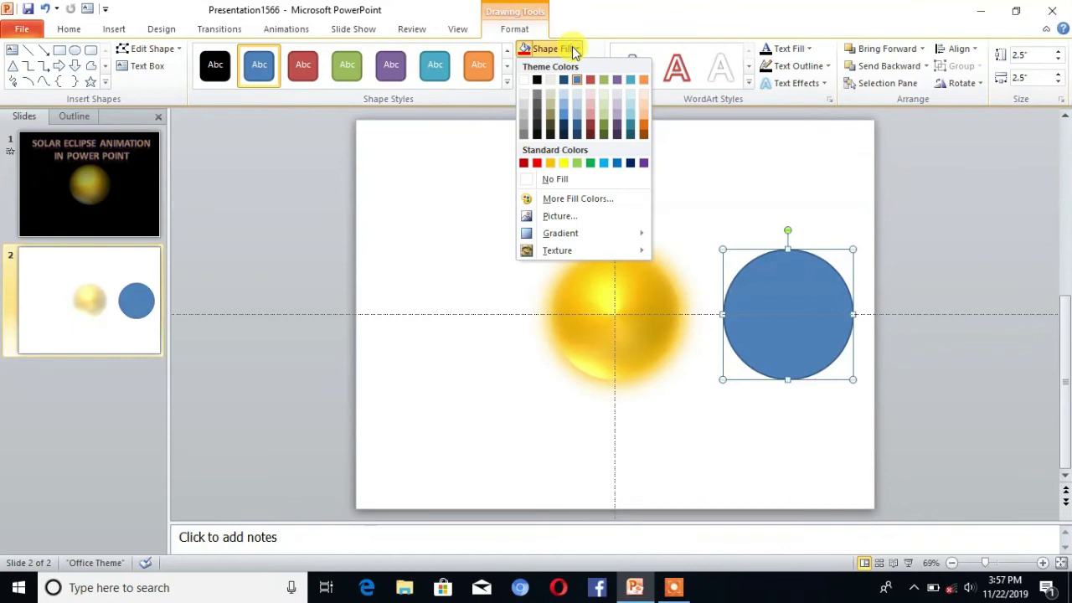
pyautogui.click(536, 81)
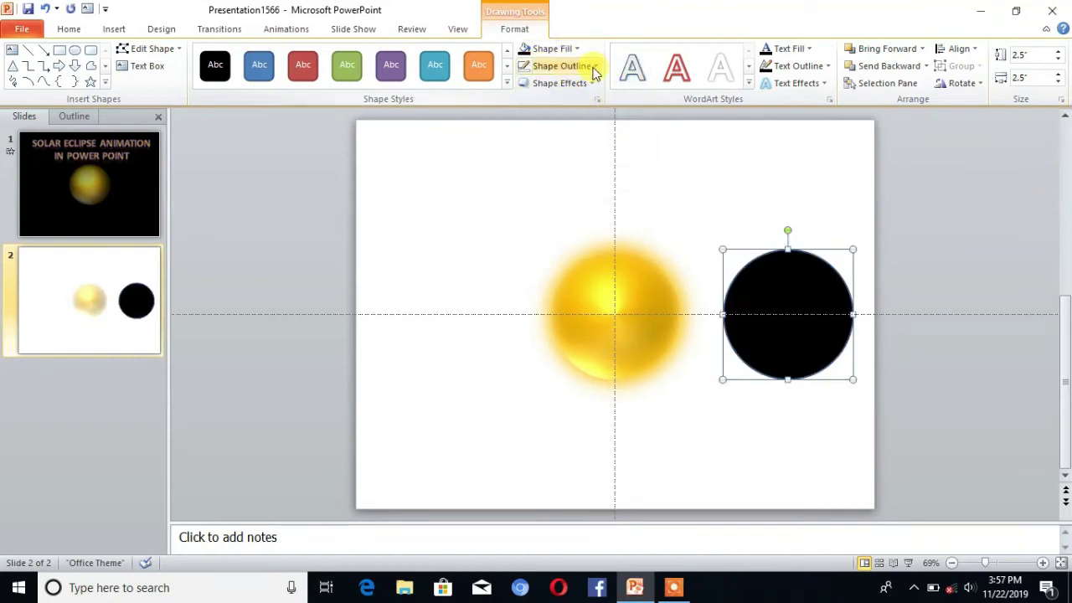
pyautogui.click(591, 66)
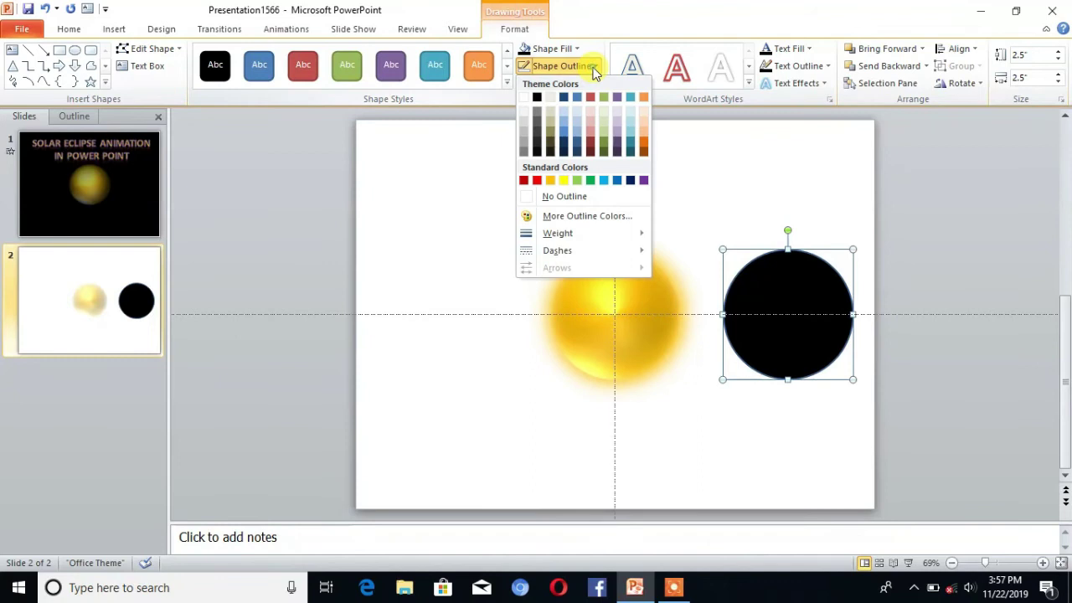
pyautogui.click(555, 197)
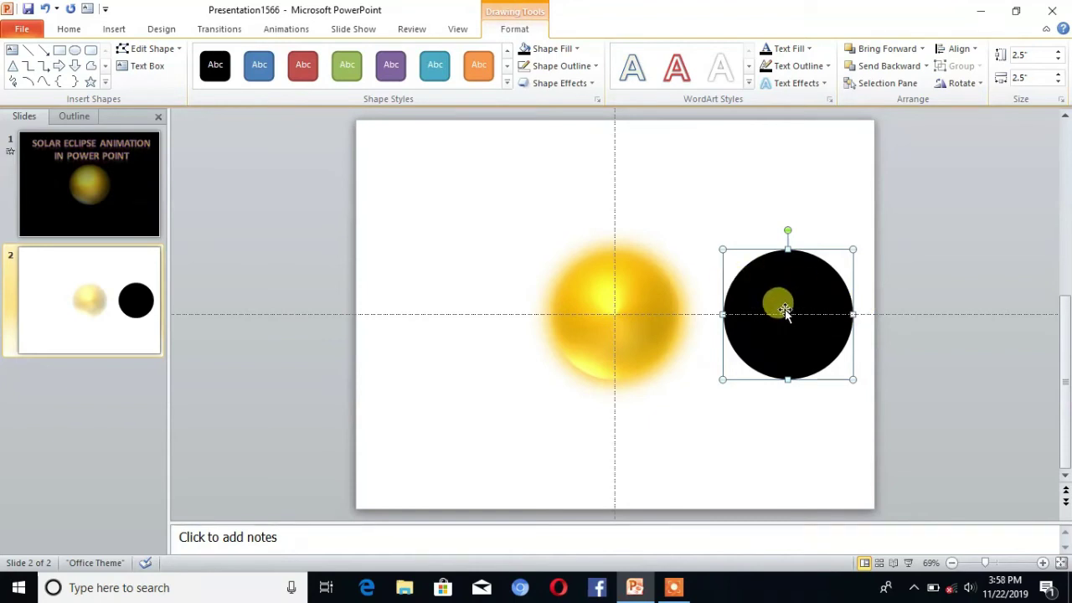
# Add a Lines motion path to the black circle with direction set to Left
pyautogui.click(294, 37)
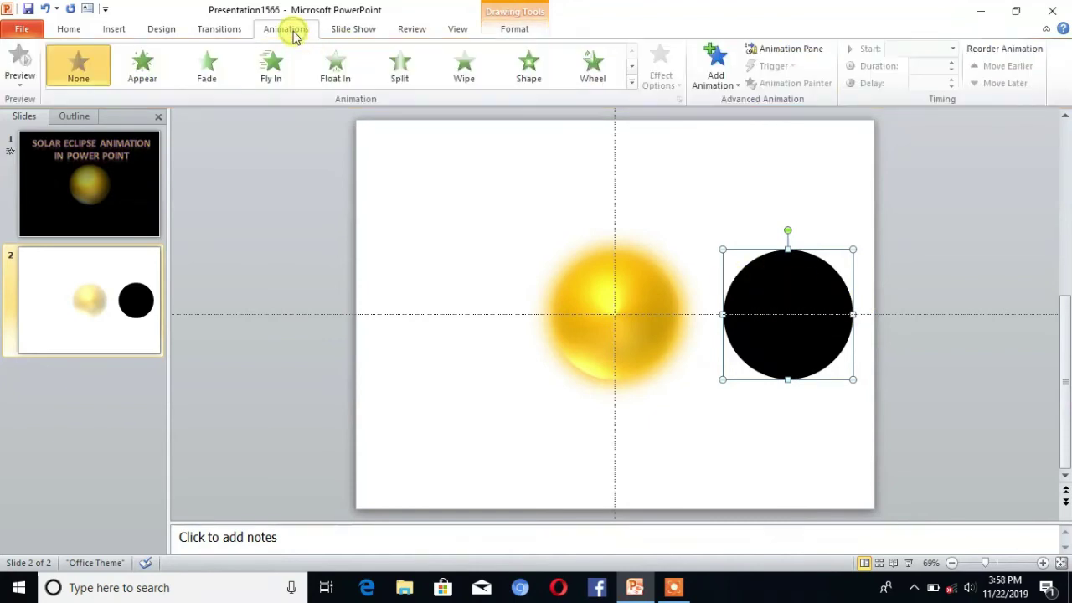
pyautogui.click(731, 82)
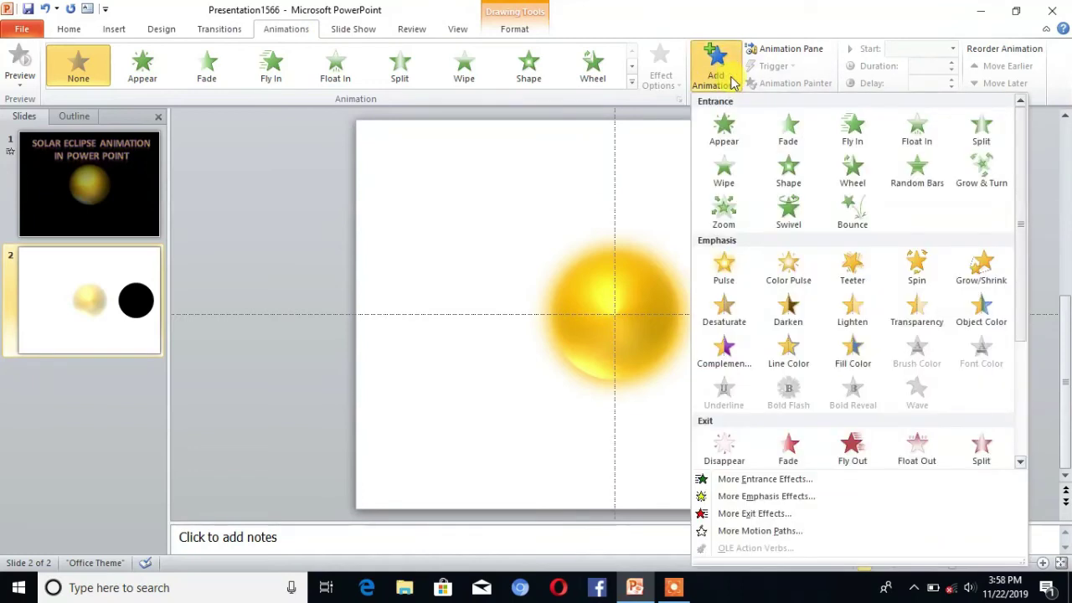
pyautogui.moveTo(1020, 177); pyautogui.dragTo(1042, 352)
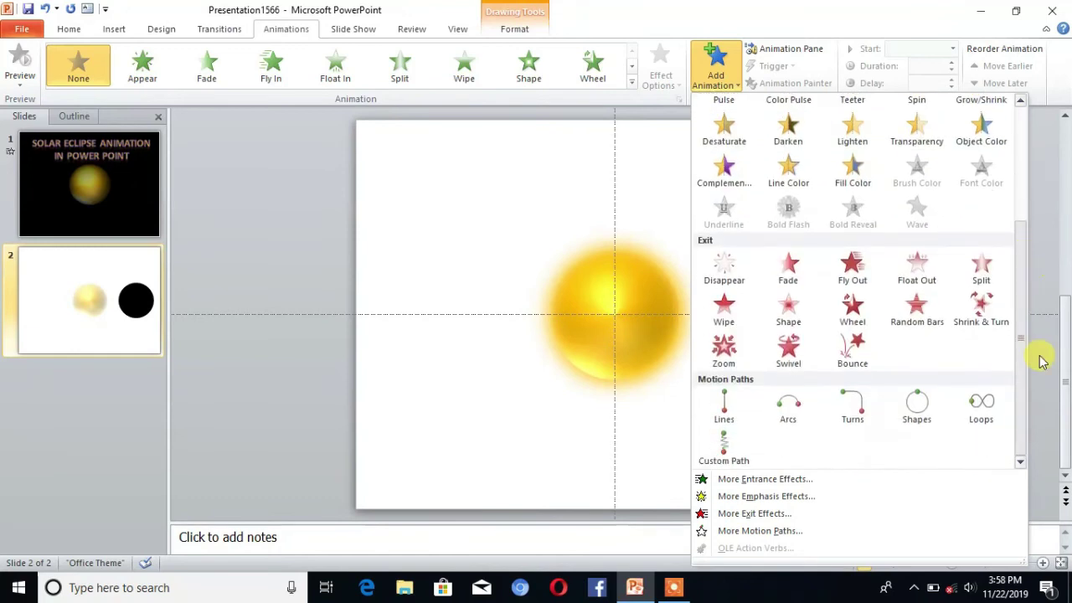
pyautogui.click(725, 408)
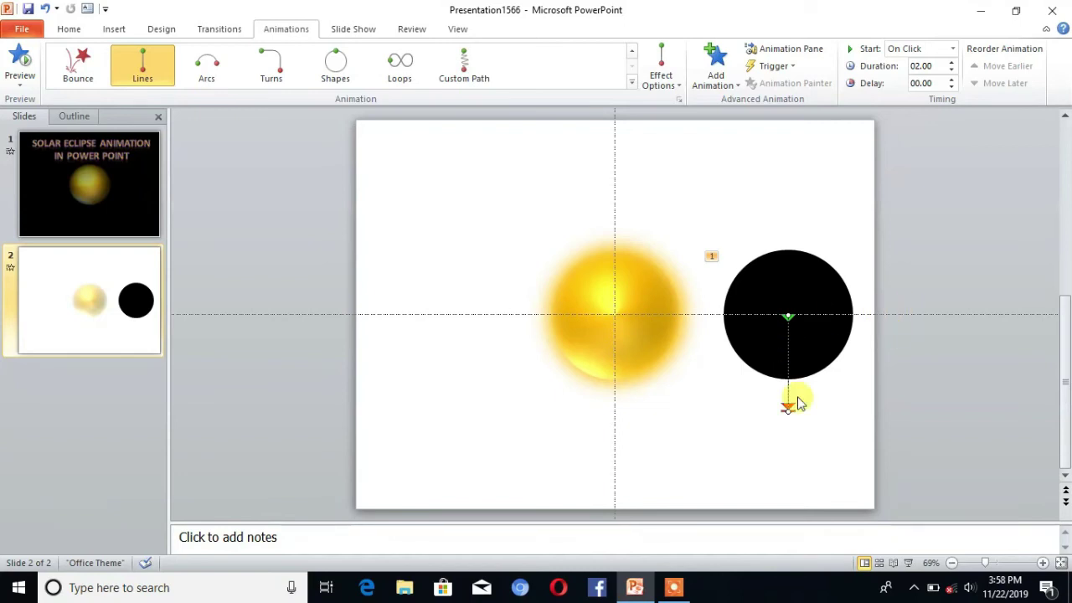
pyautogui.click(678, 79)
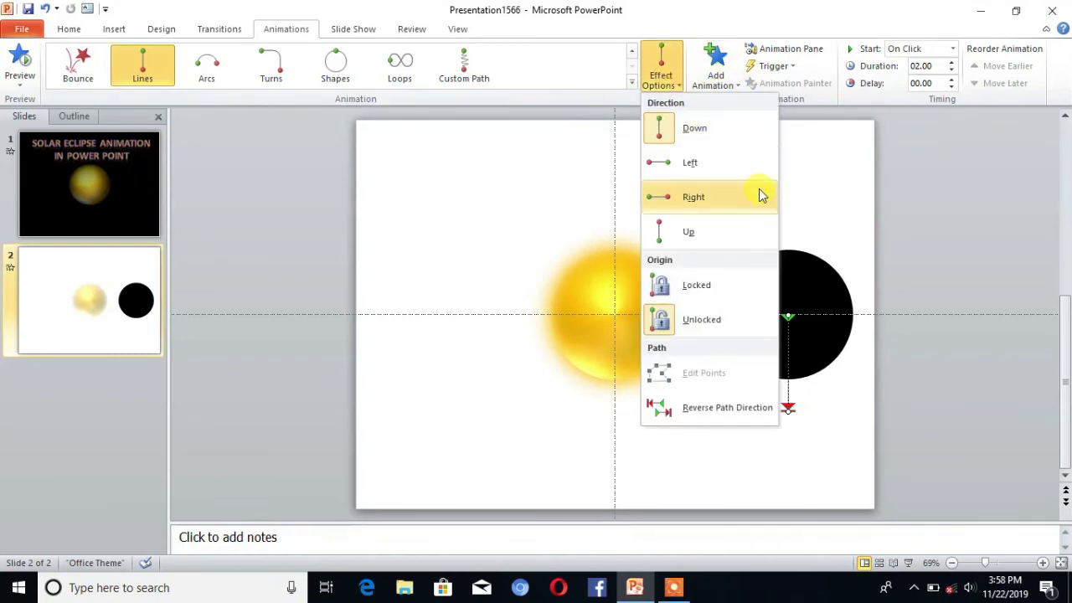
pyautogui.click(698, 161)
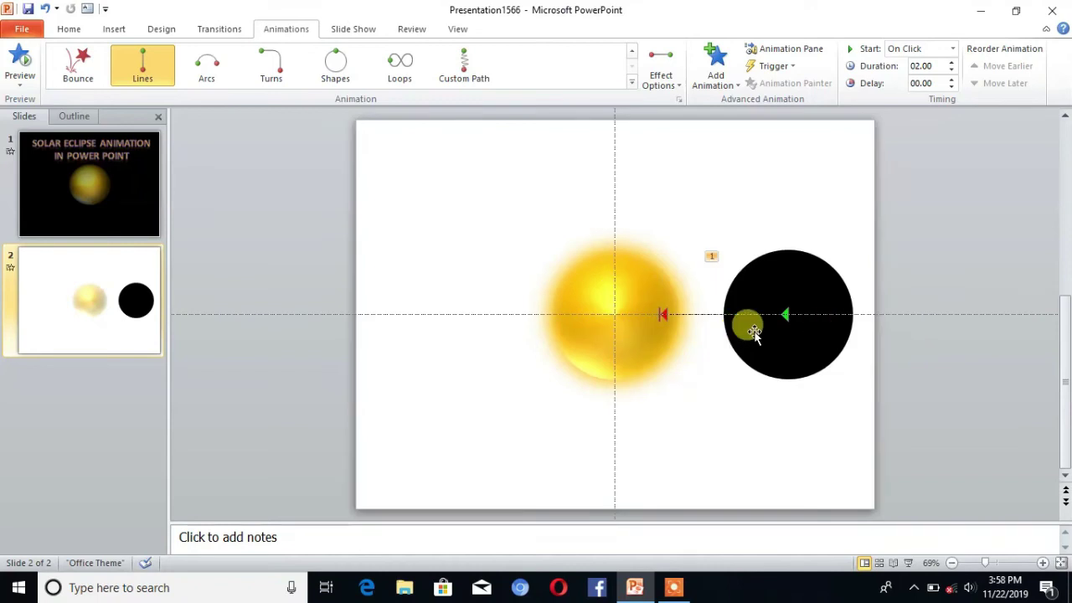
# Drag the path's end marker across the sun near the left edge and preview it
pyautogui.moveTo(753, 332); pyautogui.dragTo(676, 314)
pyautogui.moveTo(663, 313); pyautogui.dragTo(420, 314)
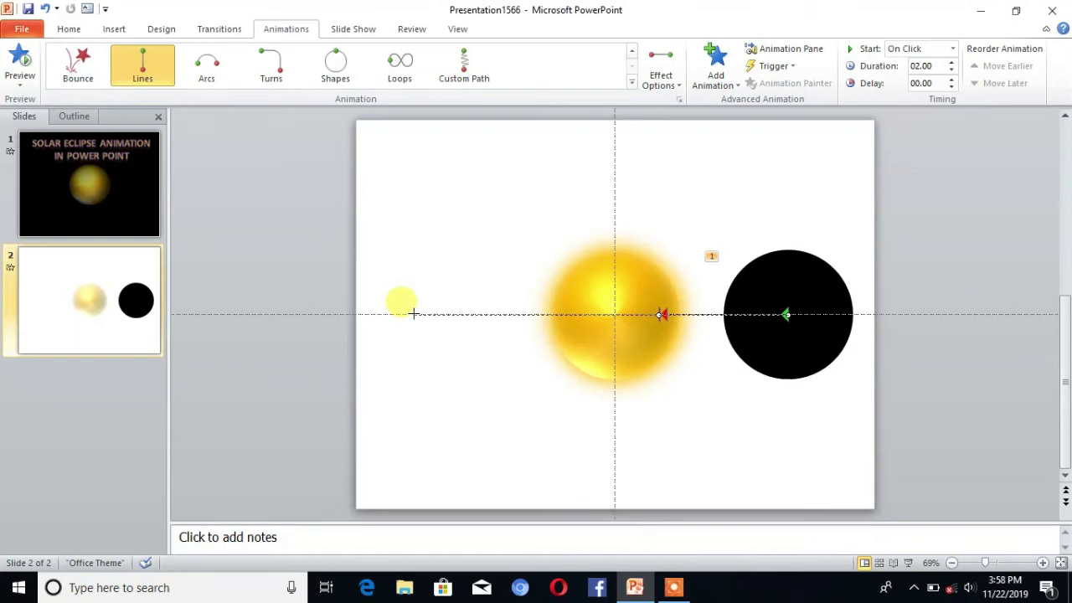
pyautogui.moveTo(415, 314); pyautogui.dragTo(414, 314)
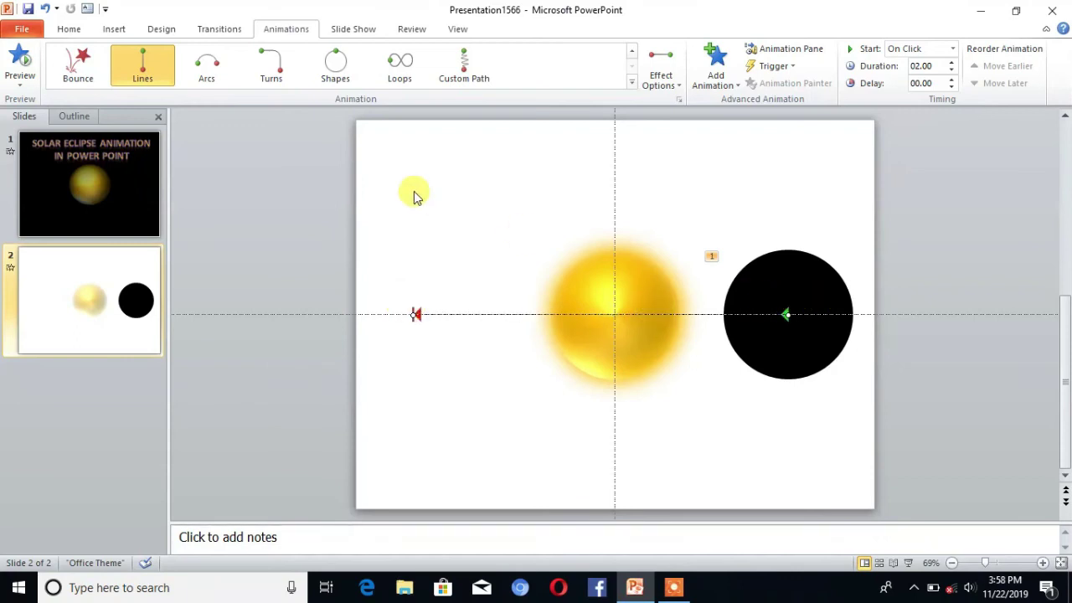
pyautogui.click(21, 63)
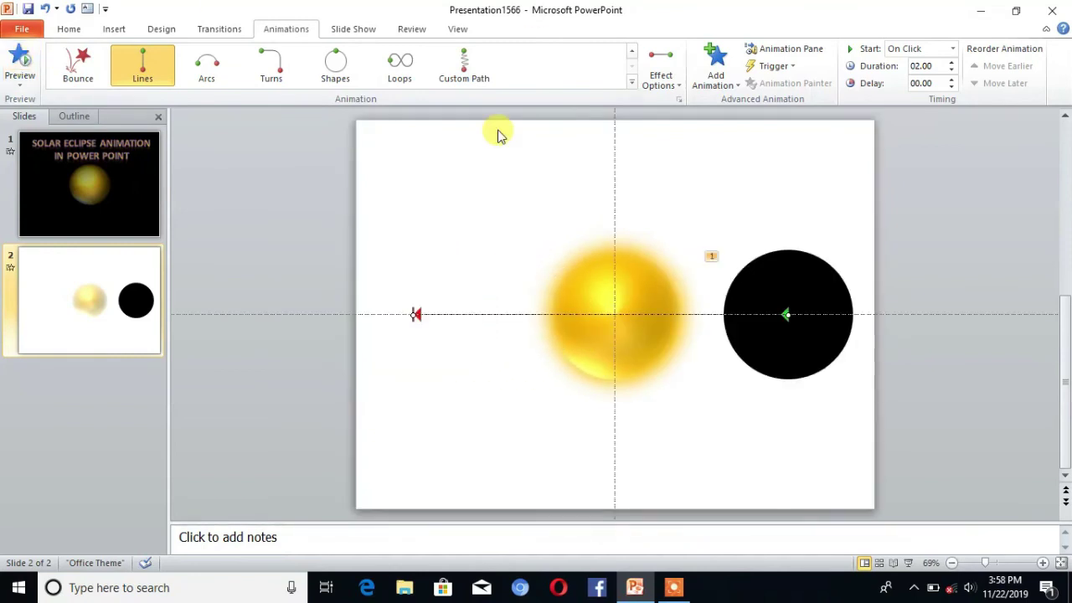
# Set the moon's motion to start With Previous with a 30-second duration
pyautogui.click(784, 282)
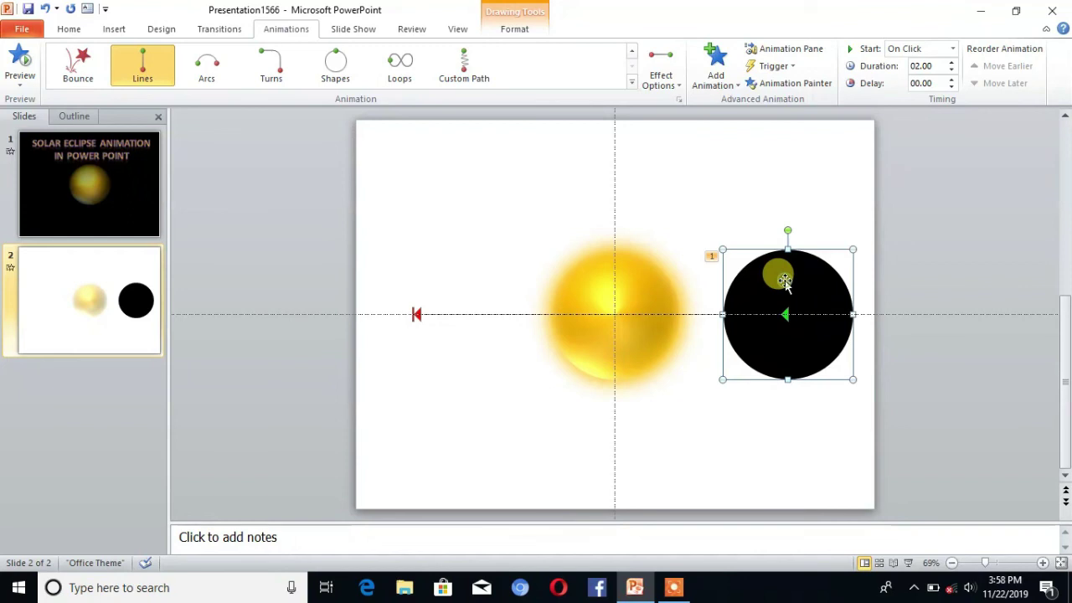
pyautogui.click(952, 49)
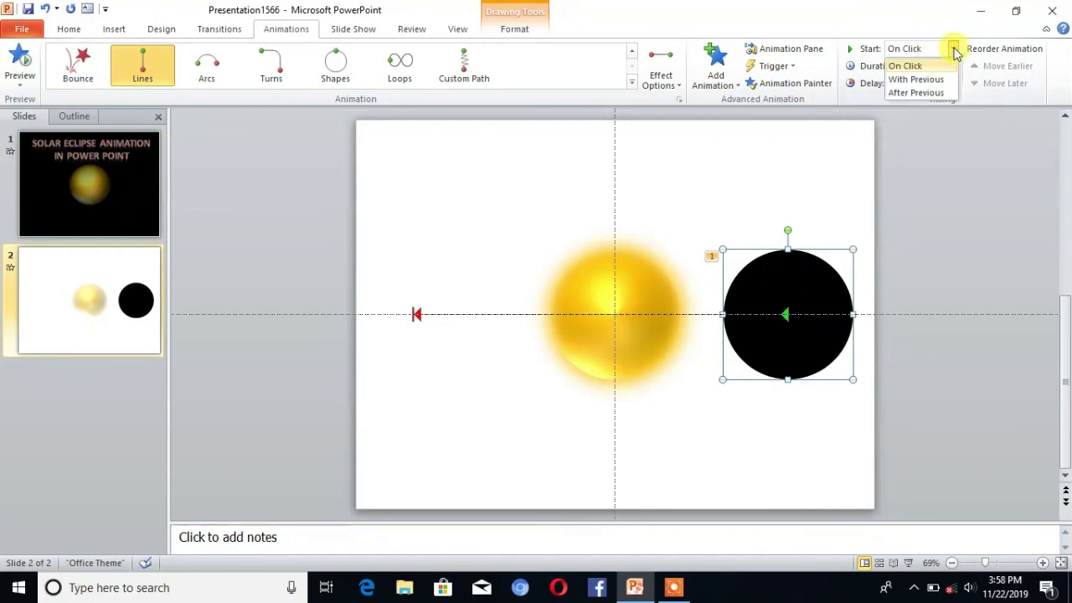
pyautogui.click(914, 80)
pyautogui.write('030')
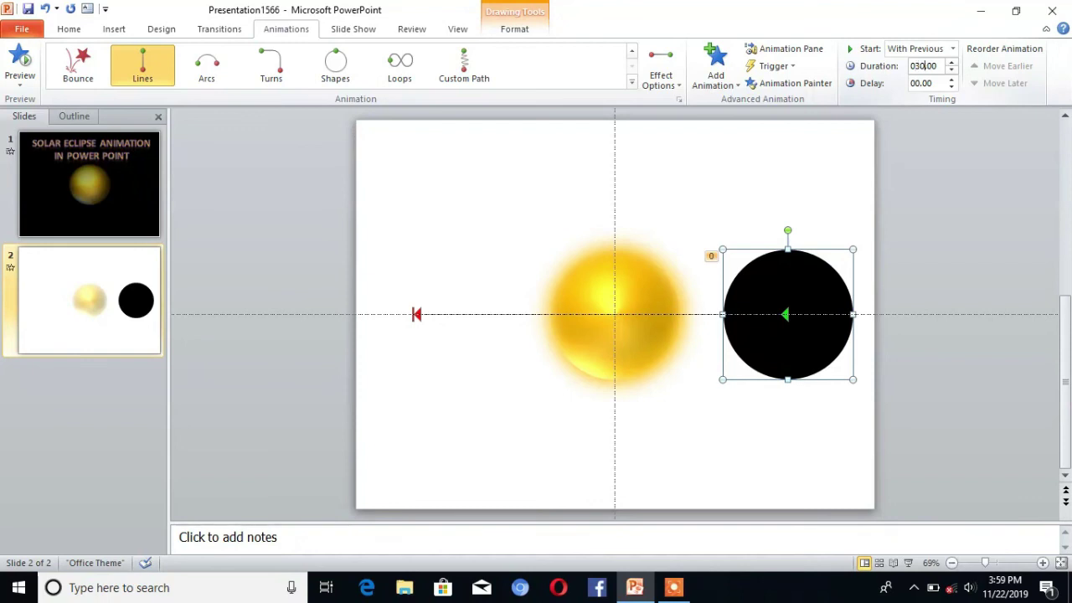
pyautogui.click(771, 282)
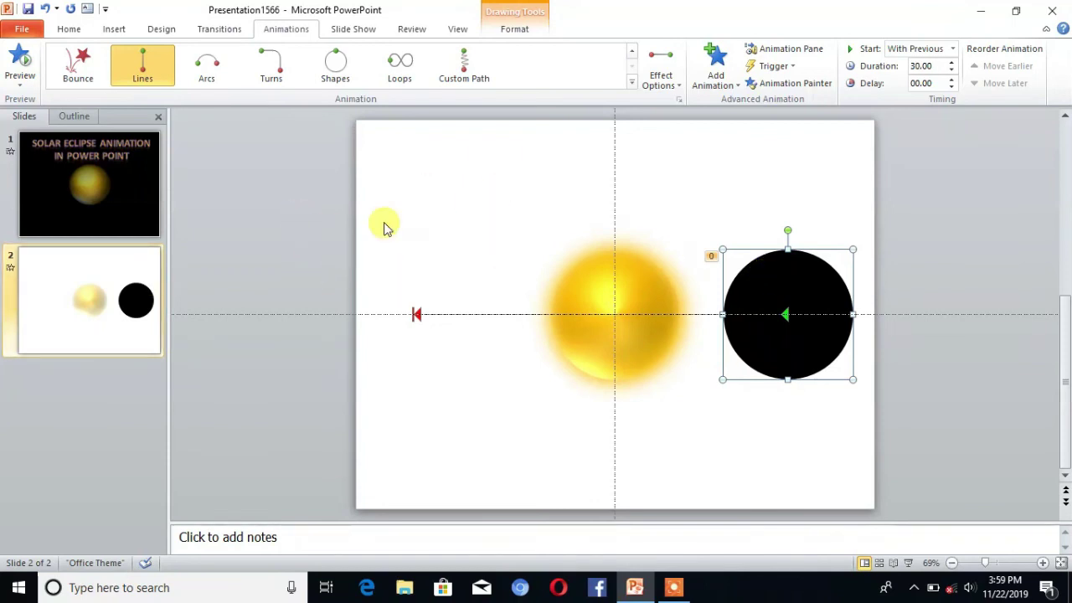
# Give every slide a solid black background fill using Format Background's Apply to All
pyautogui.rightClick(403, 190)
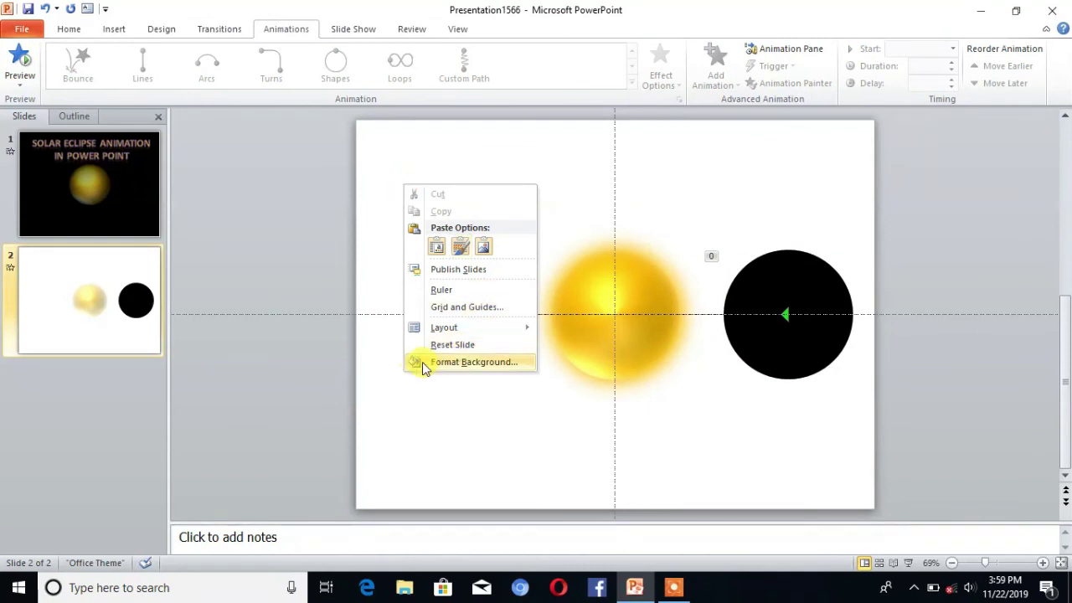
pyautogui.click(467, 364)
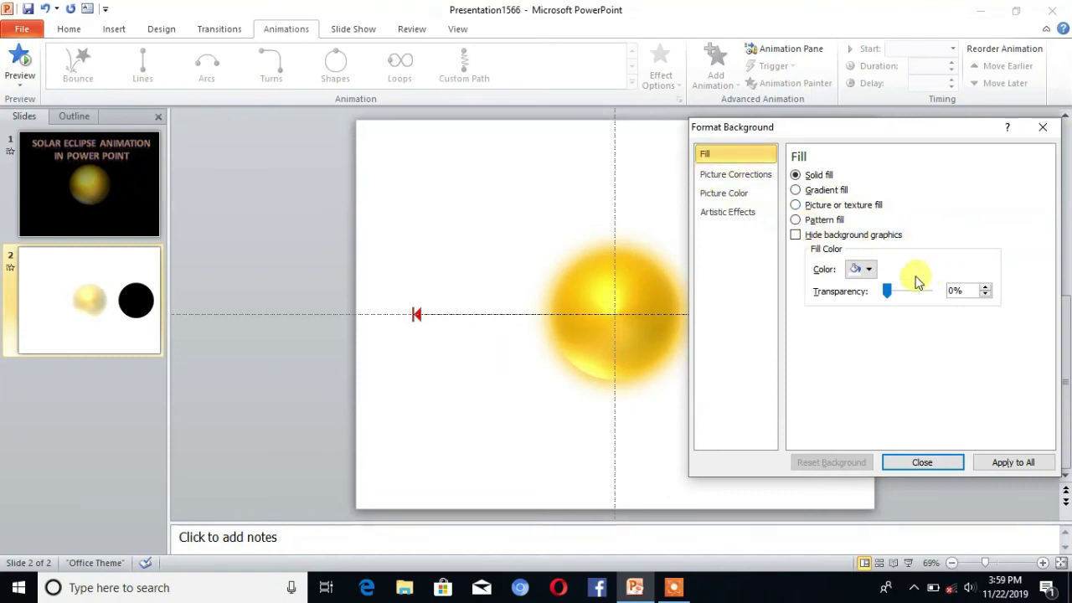
pyautogui.click(869, 269)
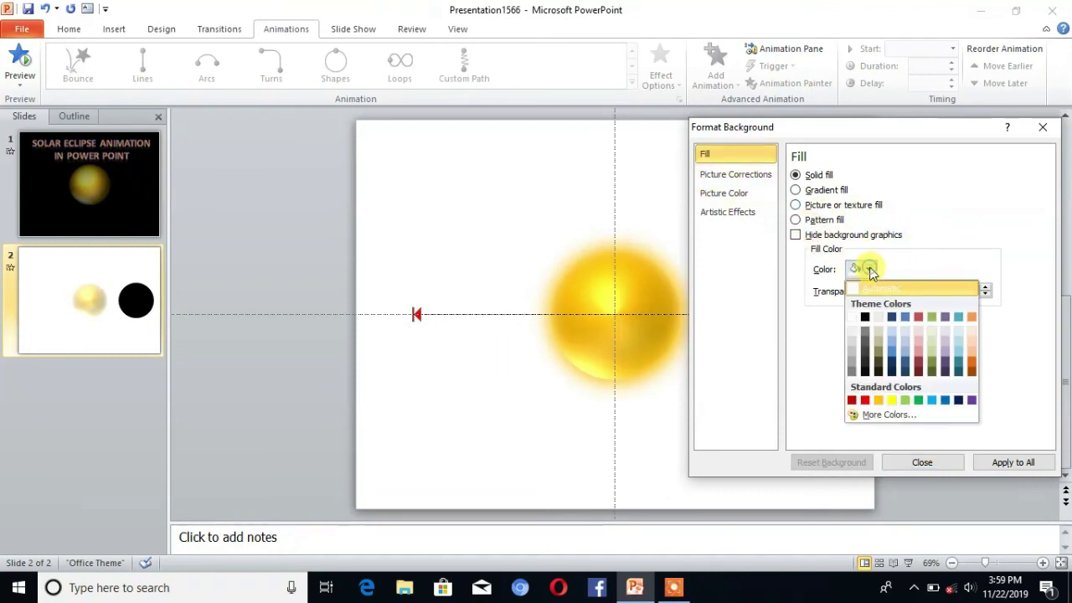
pyautogui.click(866, 317)
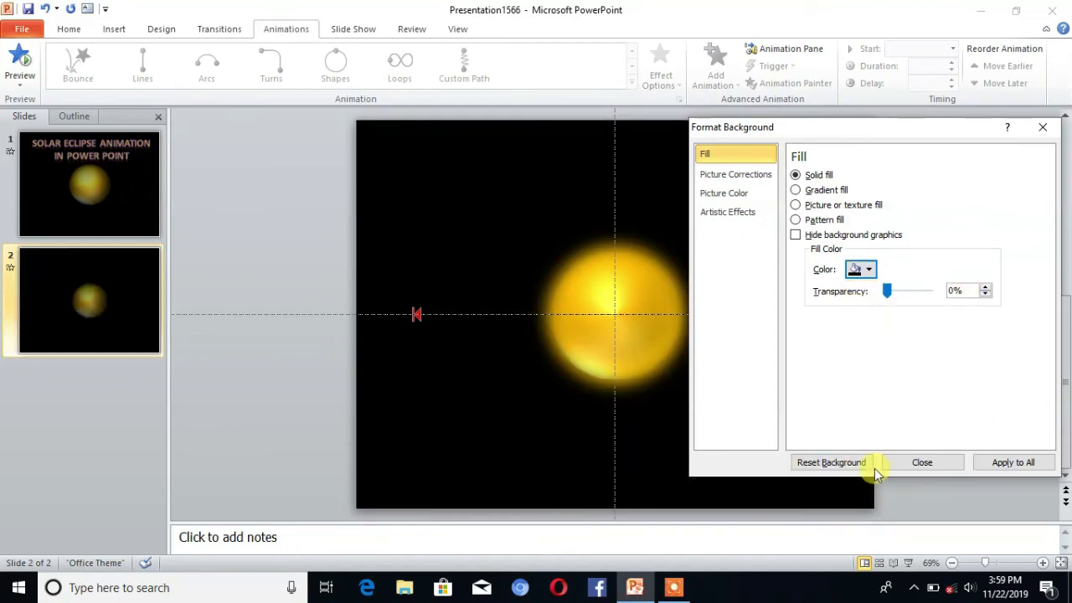
pyautogui.click(997, 463)
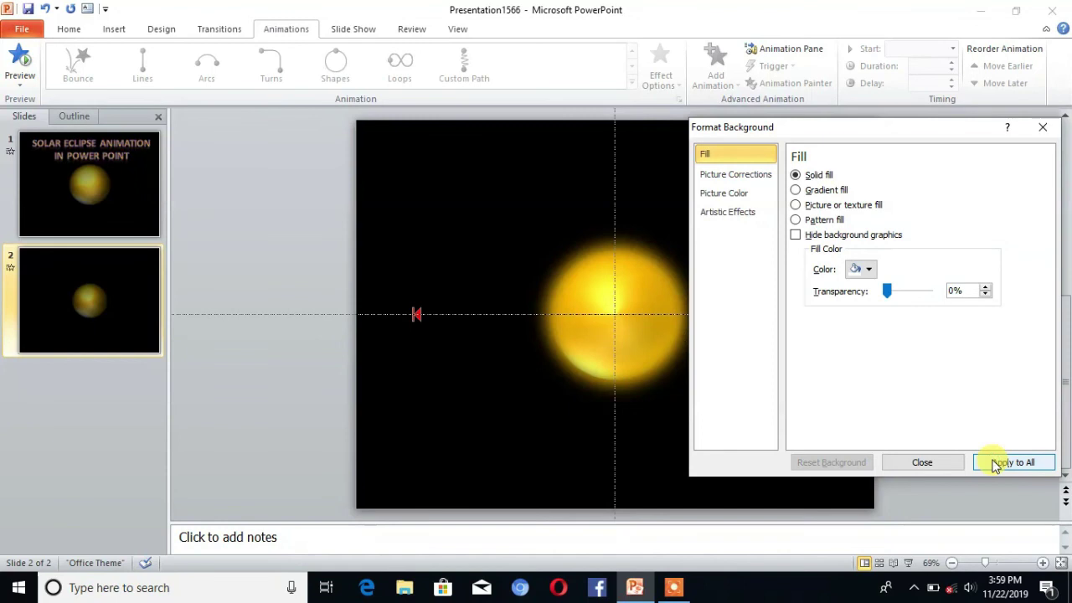
pyautogui.click(922, 462)
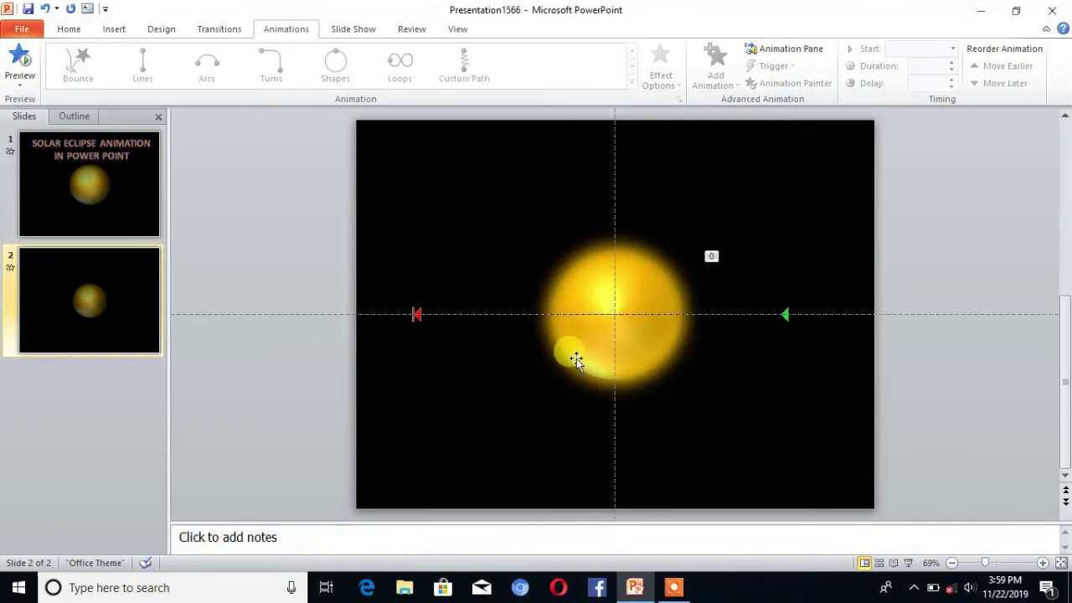